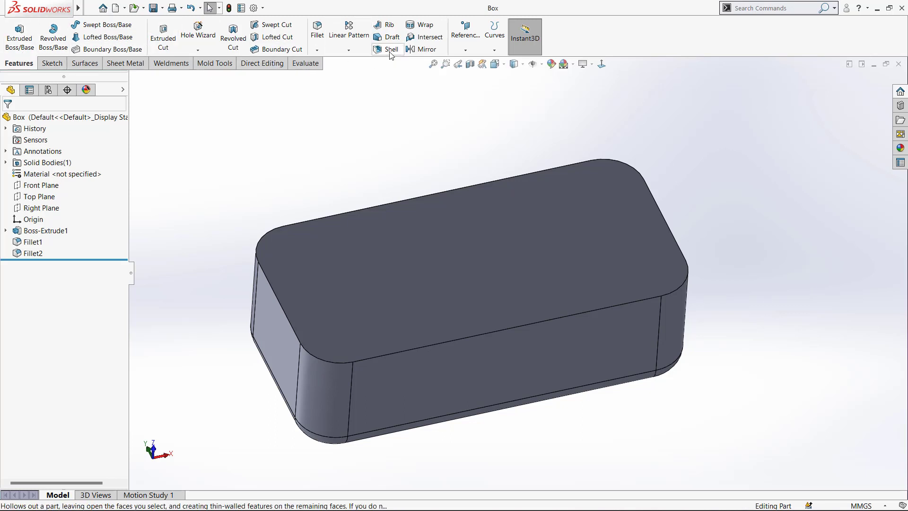
- Set up a Shell of 2 mm thickness that removes the box's top face, with the preview shown
click(390, 51)
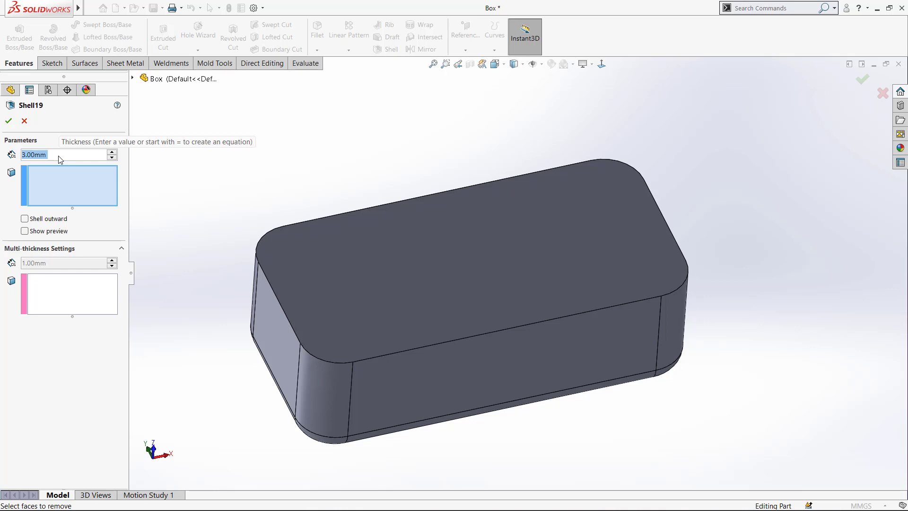
text(2)
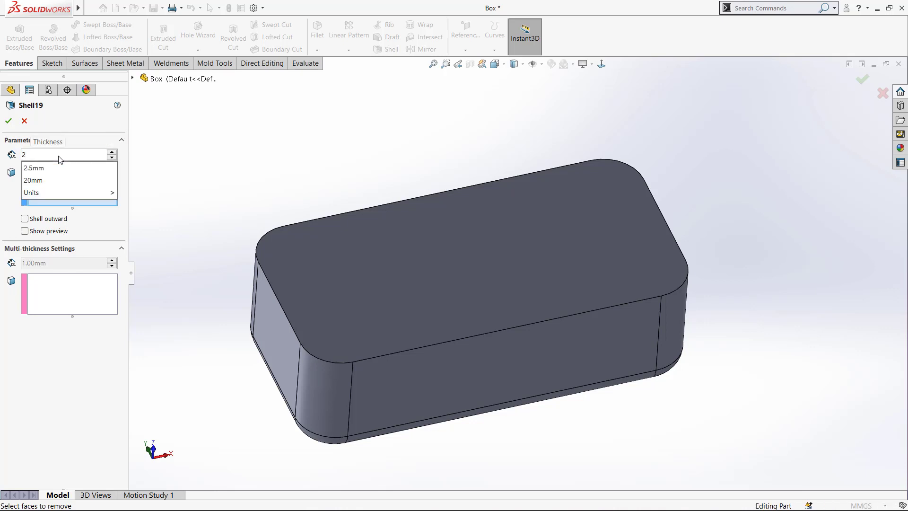
key(Return)
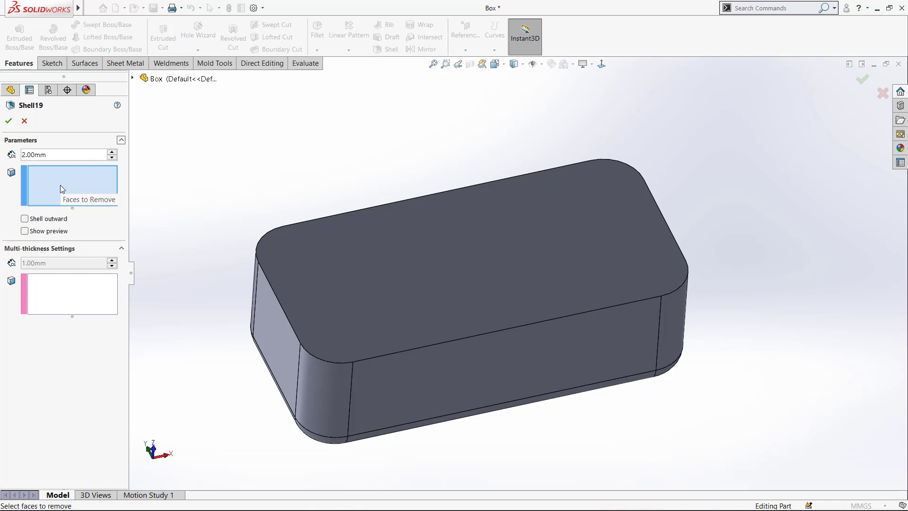
click(377, 260)
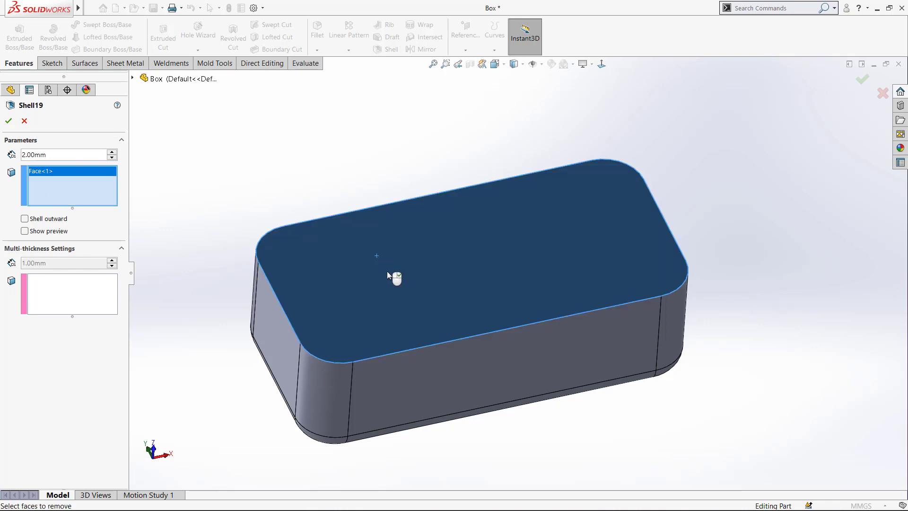
scroll(465, 284, up, 4)
scroll(490, 287, down, 2)
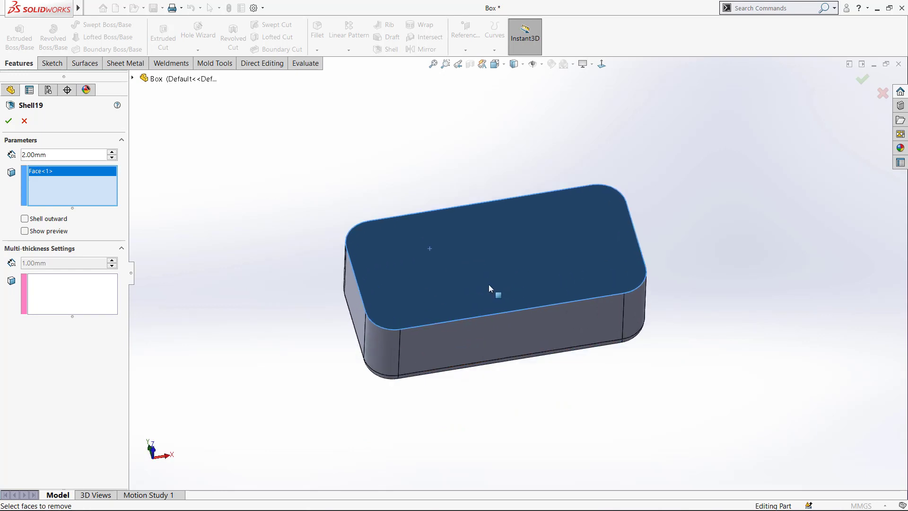
click(25, 231)
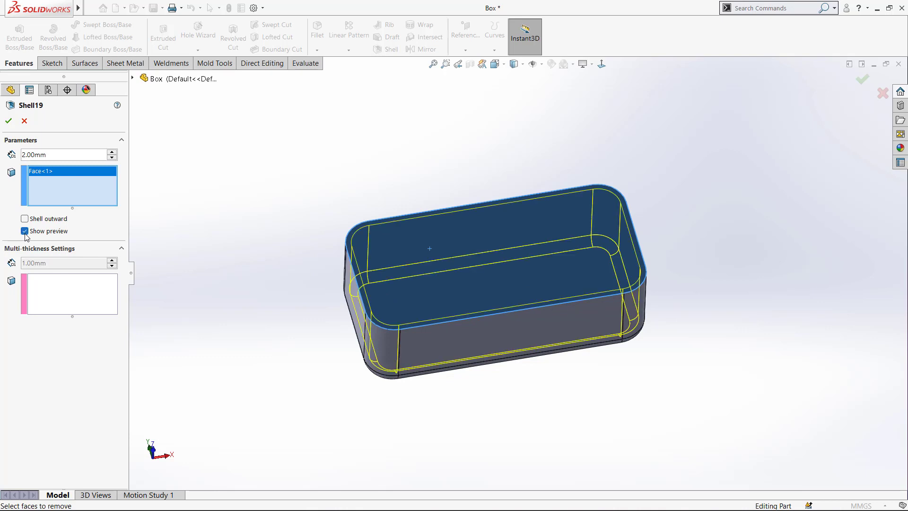
scroll(525, 267, down, 2)
scroll(487, 276, up, 1)
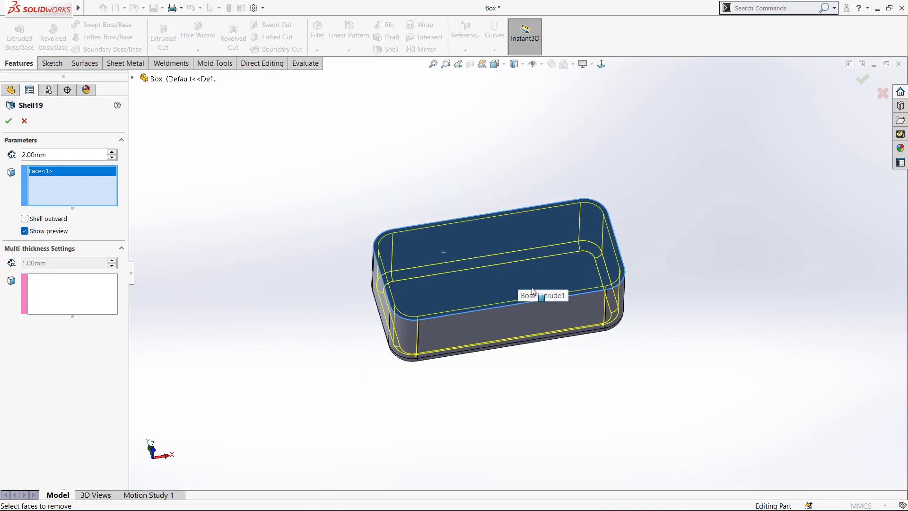
scroll(510, 265, down, 1)
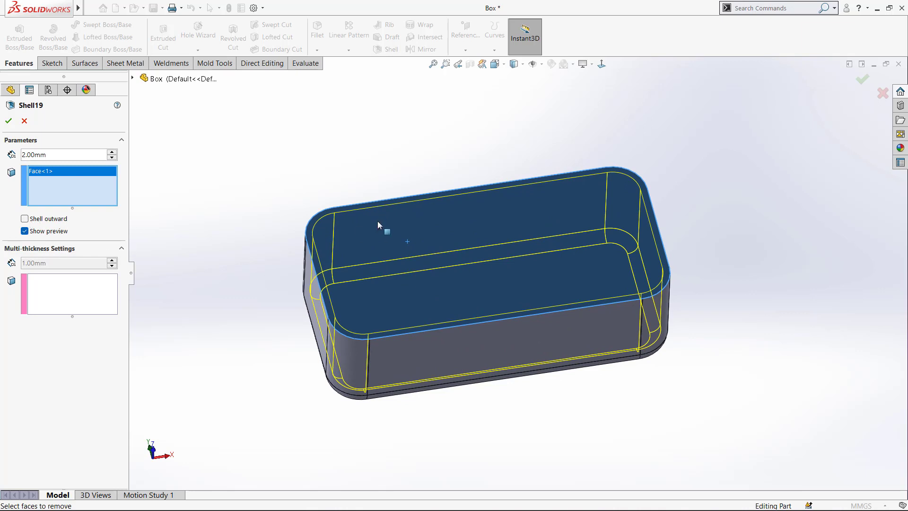
- Preview the shell outward, restore the inward direction and accept the feature
click(24, 219)
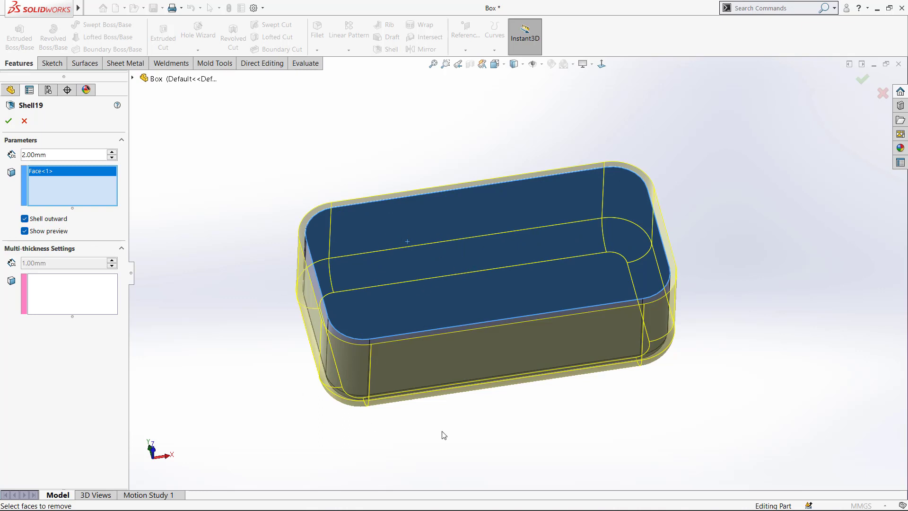
click(25, 219)
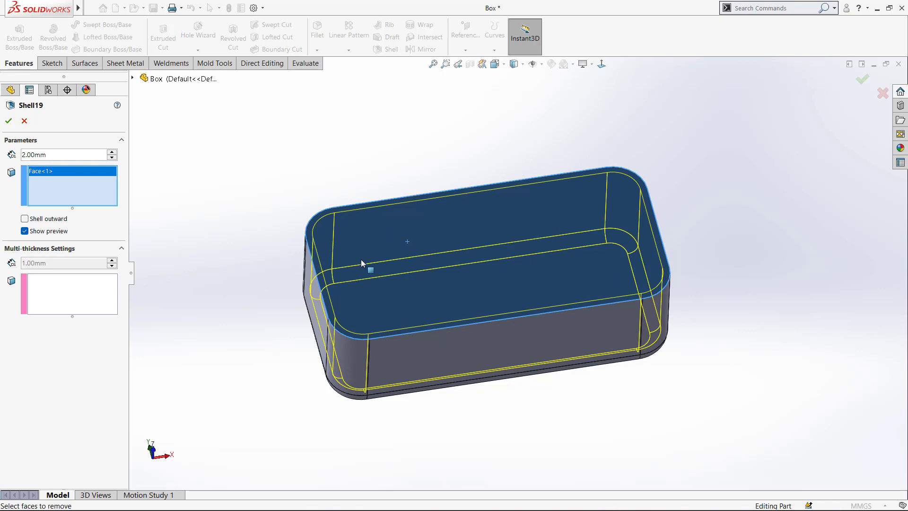
click(9, 120)
- Examine the hollowed box's inner long wall and outer sides from different angles
middle_drag(481, 276, 413, 287)
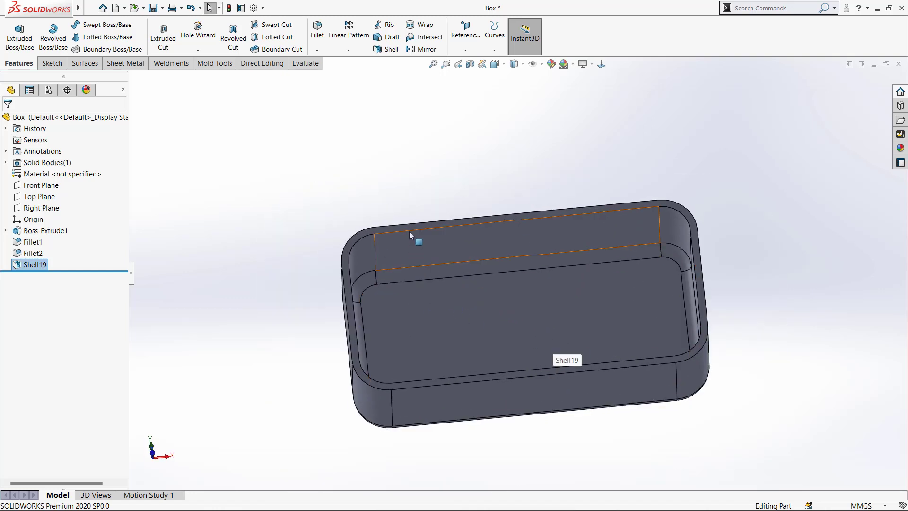
click(400, 256)
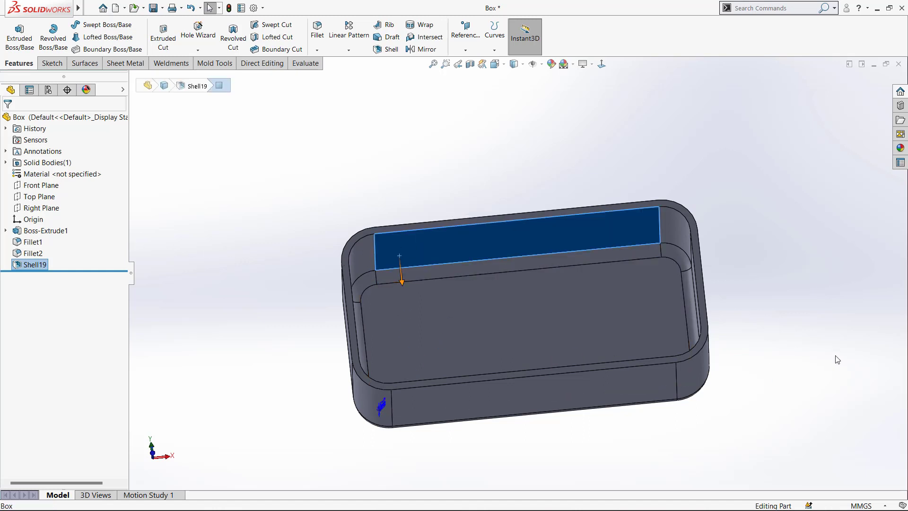
click(829, 343)
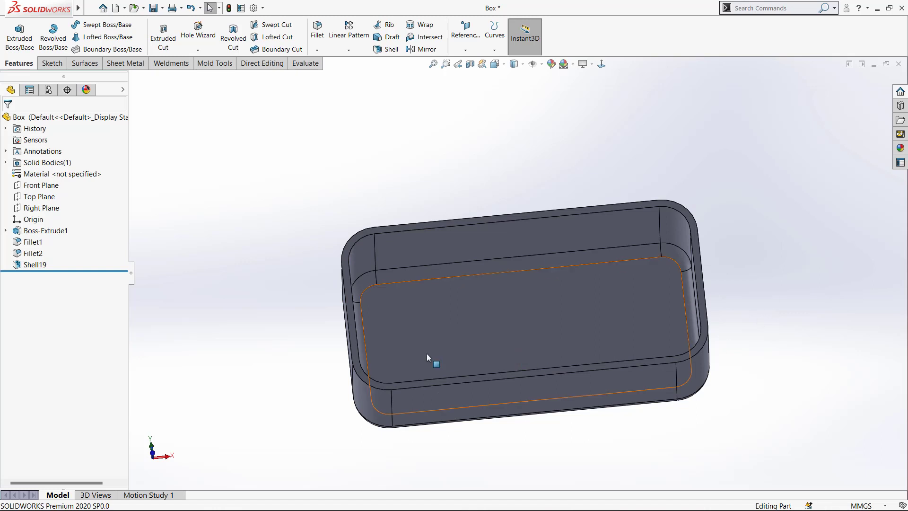
middle_drag(611, 395, 486, 273)
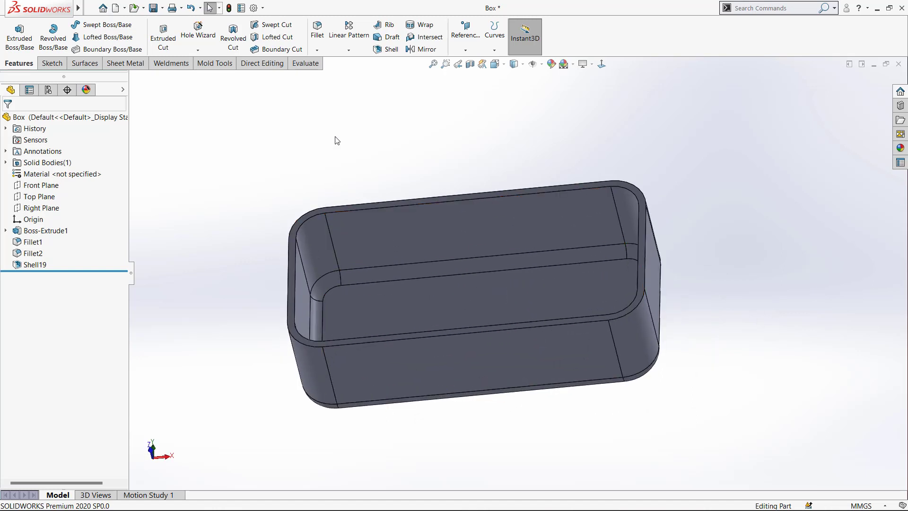
- Edit the shell feature so its thickness is added outward, and accept the change
click(35, 265)
click(26, 247)
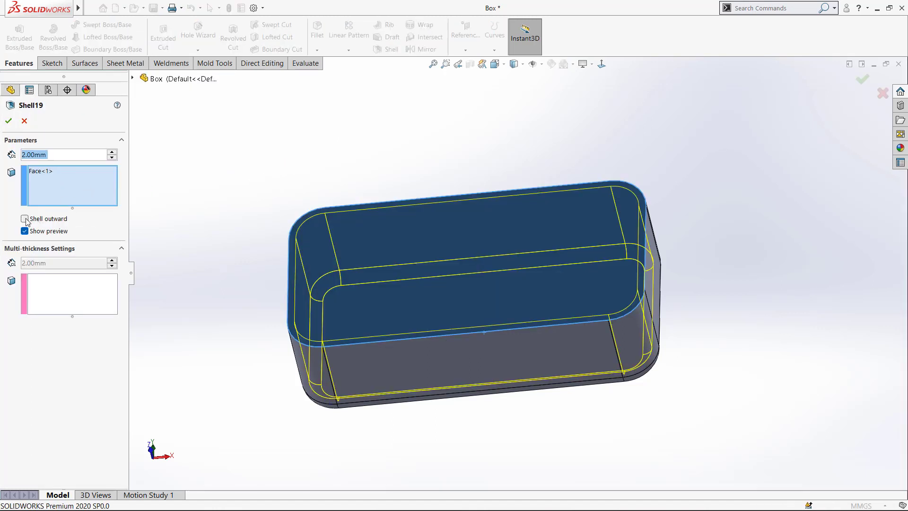
click(25, 219)
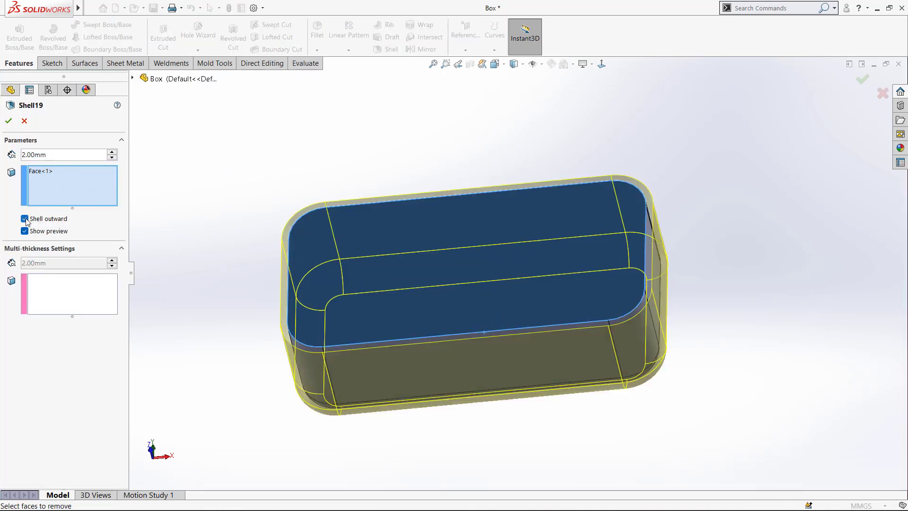
click(9, 121)
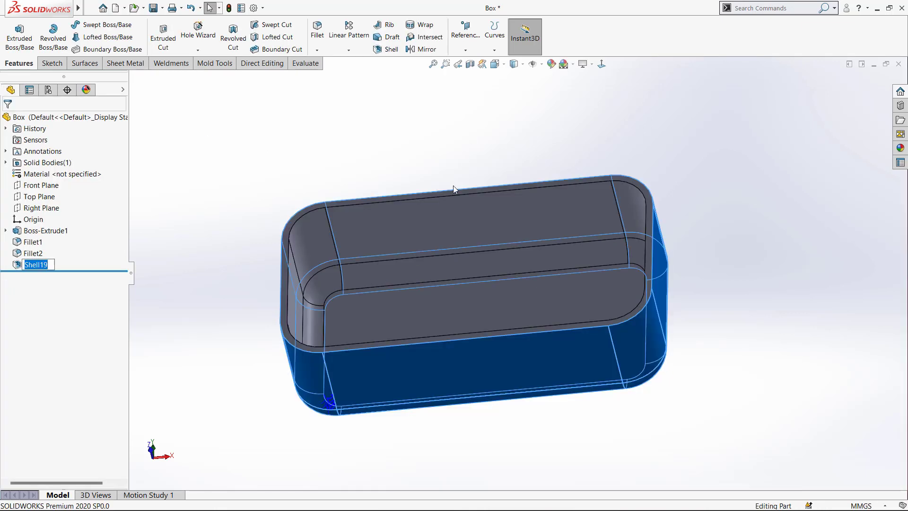
click(454, 186)
- Examine the outward-shelled box's interior and walls from several angles
middle_drag(450, 217, 439, 295)
scroll(439, 295, up, 3)
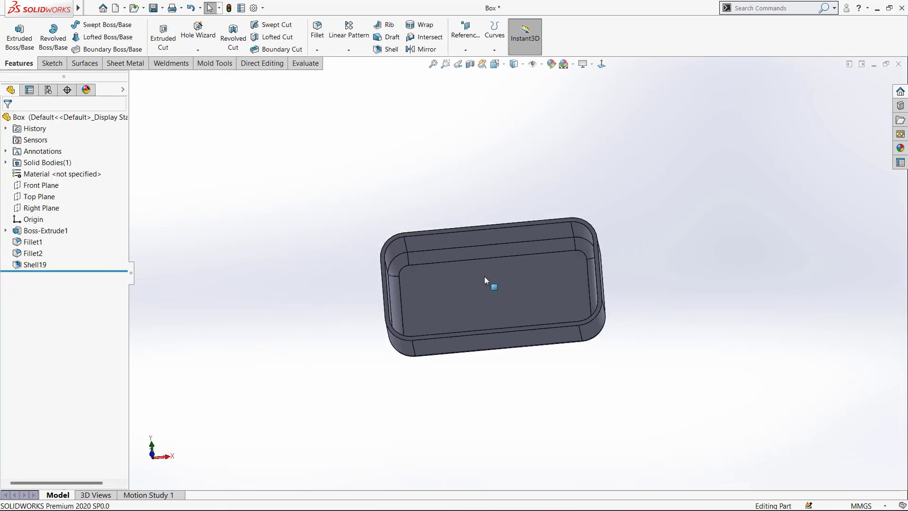
scroll(474, 265, down, 3)
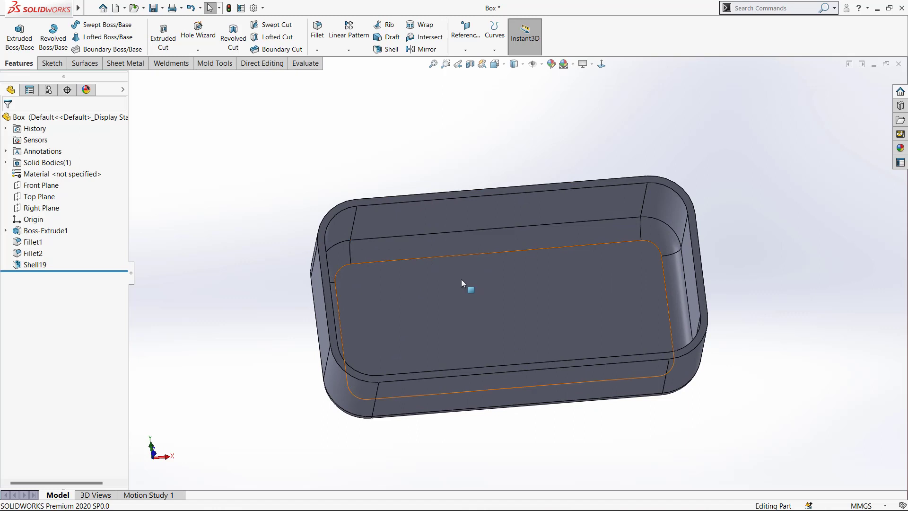
middle_drag(461, 279, 452, 282)
scroll(507, 257, up, 1)
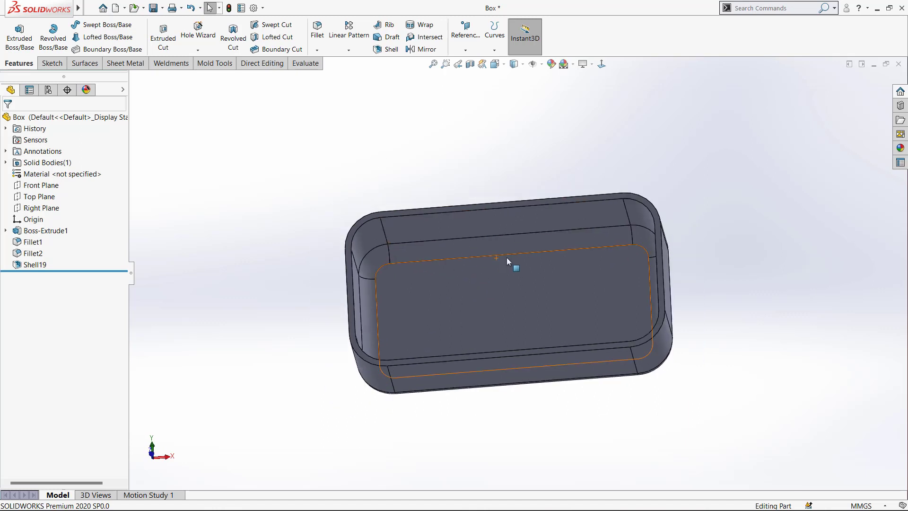
middle_drag(507, 258, 477, 309)
scroll(478, 275, down, 3)
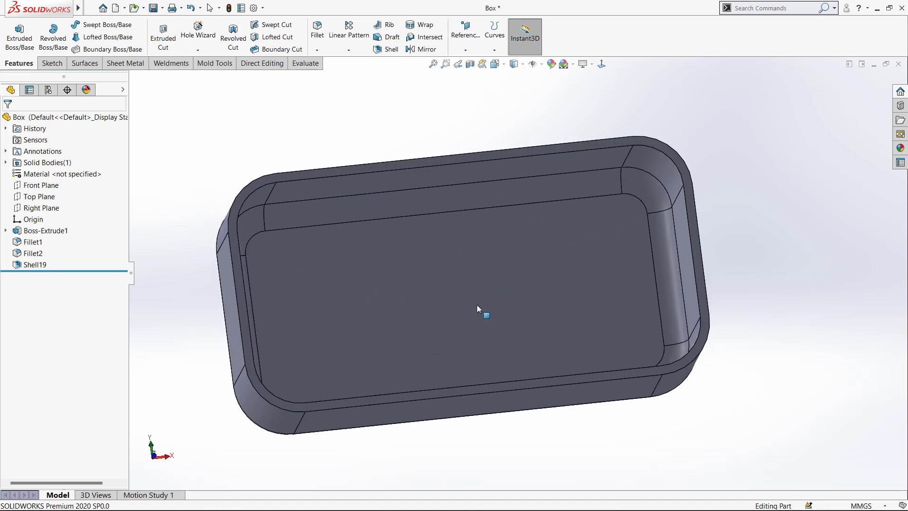
- Reopen the shell feature for editing and turn off its outward direction
click(38, 266)
click(48, 232)
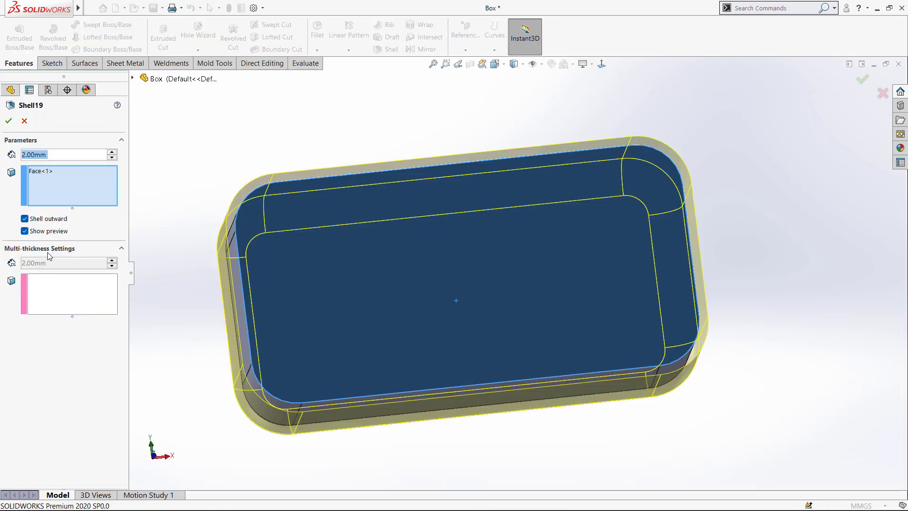
scroll(432, 361, up, 3)
middle_drag(446, 288, 440, 251)
scroll(565, 288, down, 4)
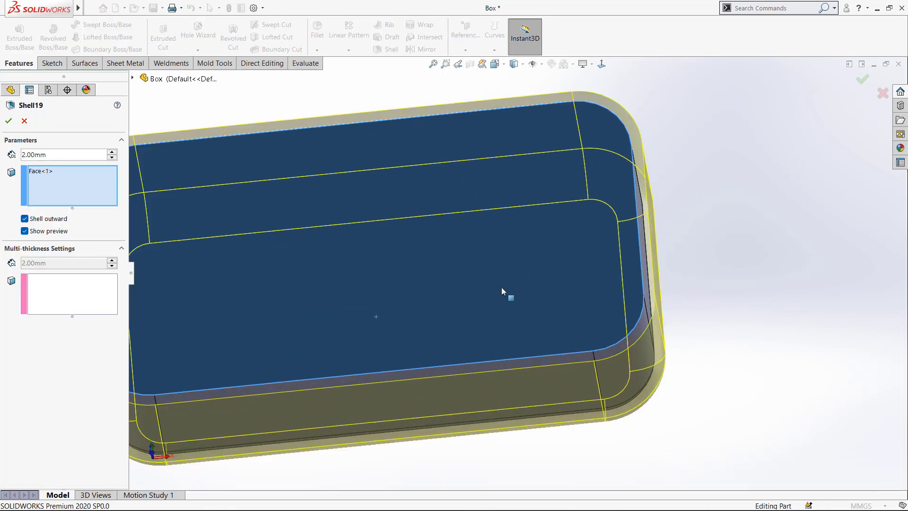
middle_drag(501, 288, 502, 308)
scroll(374, 304, up, 4)
scroll(378, 291, down, 1)
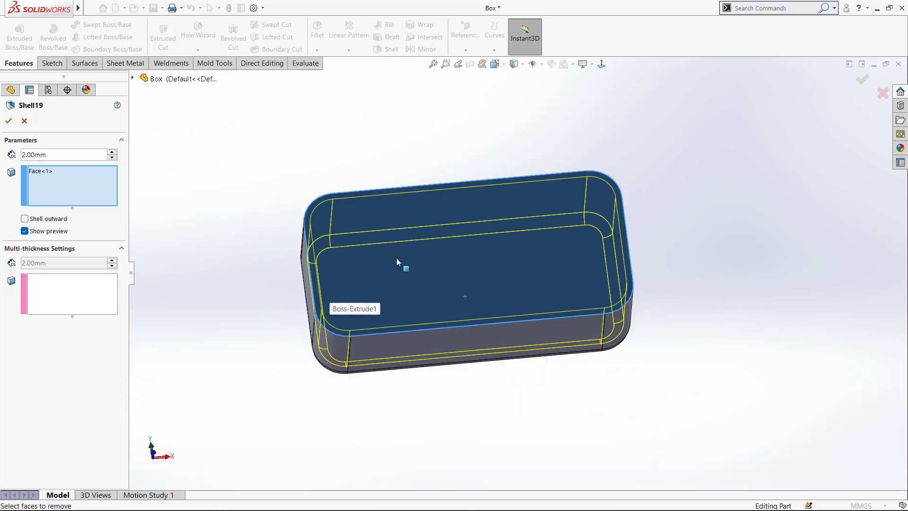
- Add the box's long front side face and short right side face to the shell's multi-thickness faces
middle_drag(448, 265, 442, 260)
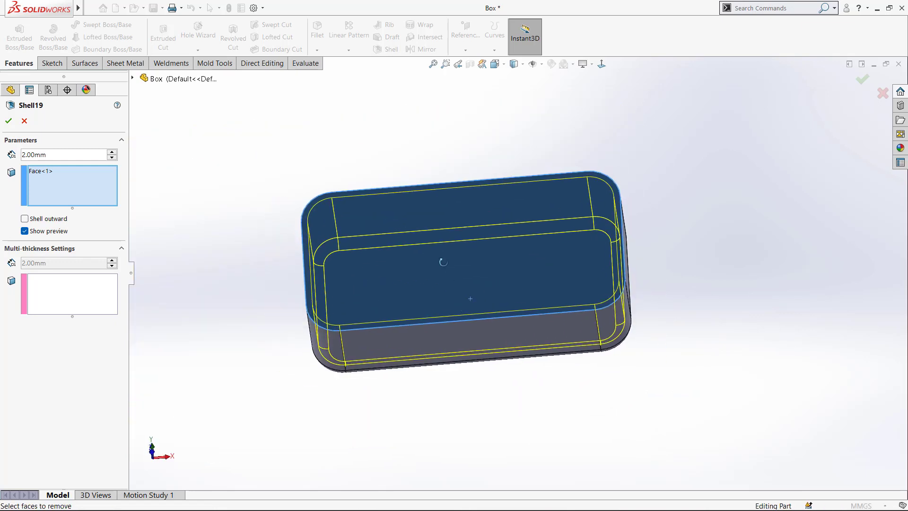
scroll(439, 188, down, 2)
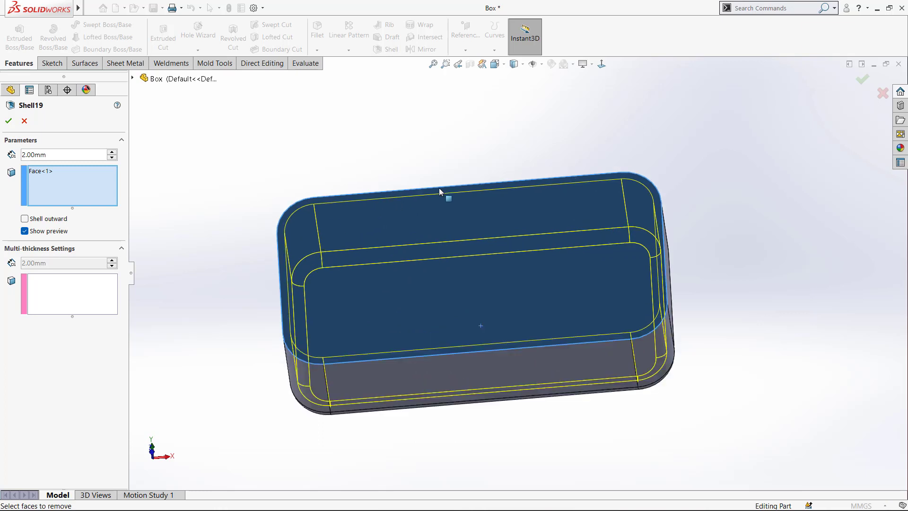
scroll(413, 246, up, 2)
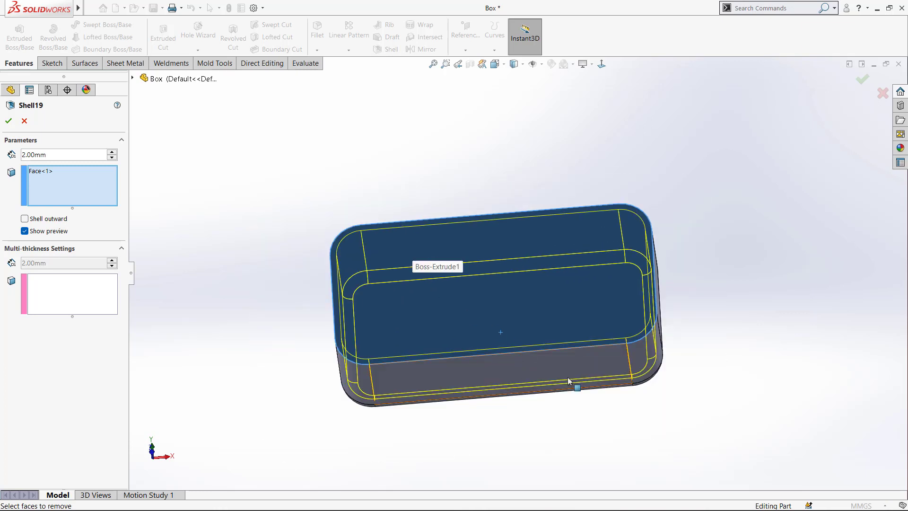
scroll(526, 305, down, 1)
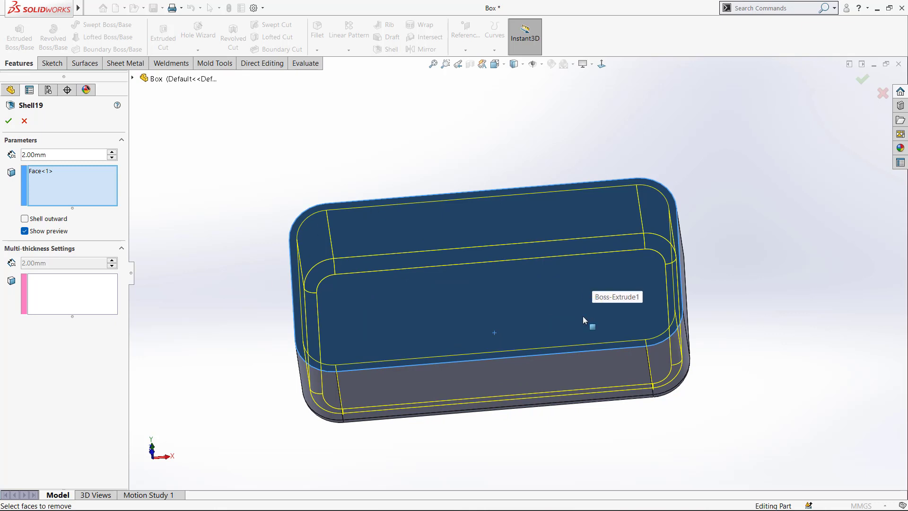
scroll(534, 283, up, 2)
scroll(488, 306, down, 2)
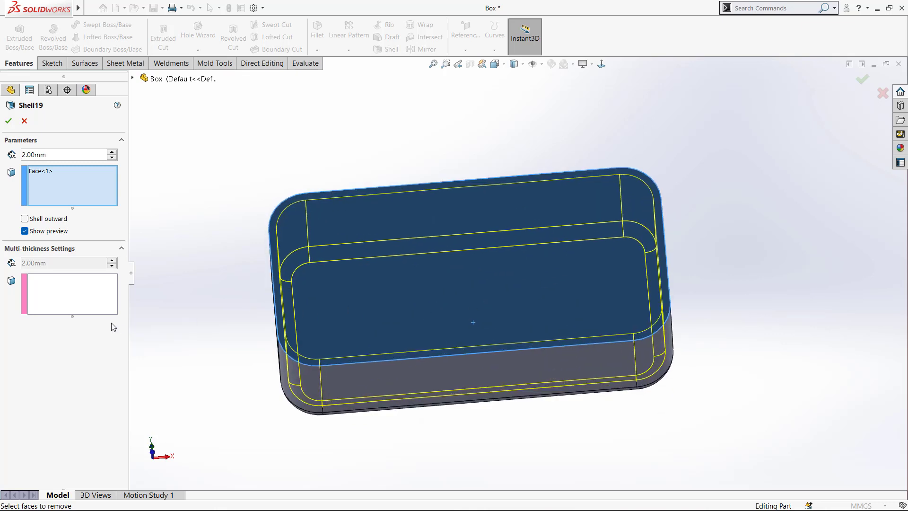
click(78, 294)
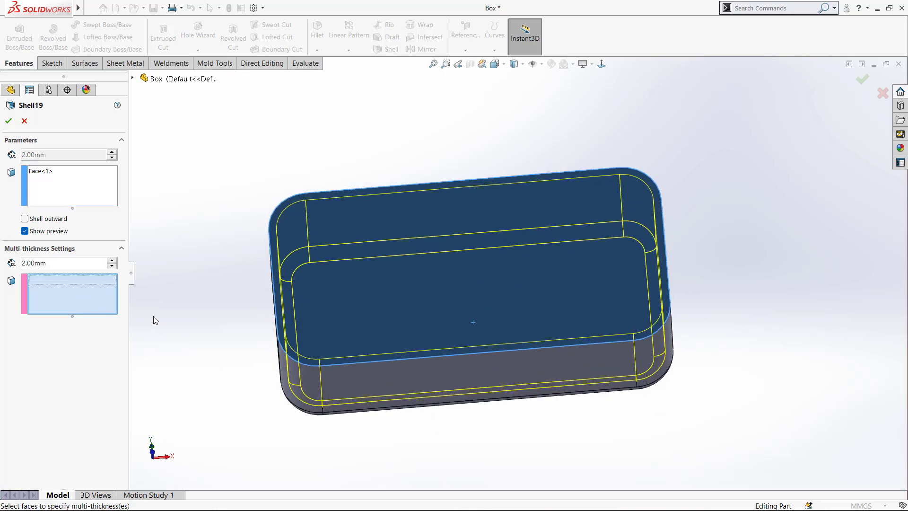
click(393, 373)
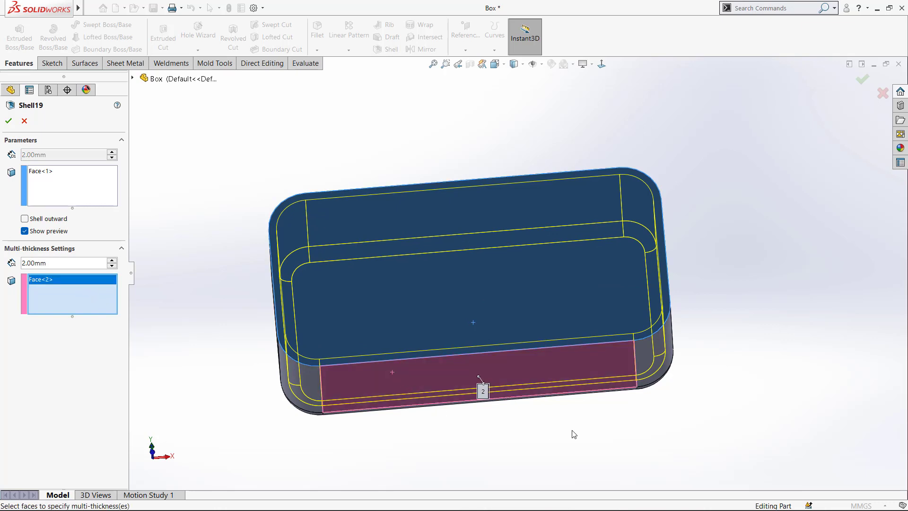
middle_drag(579, 401, 636, 344)
click(612, 306)
middle_drag(612, 306, 587, 336)
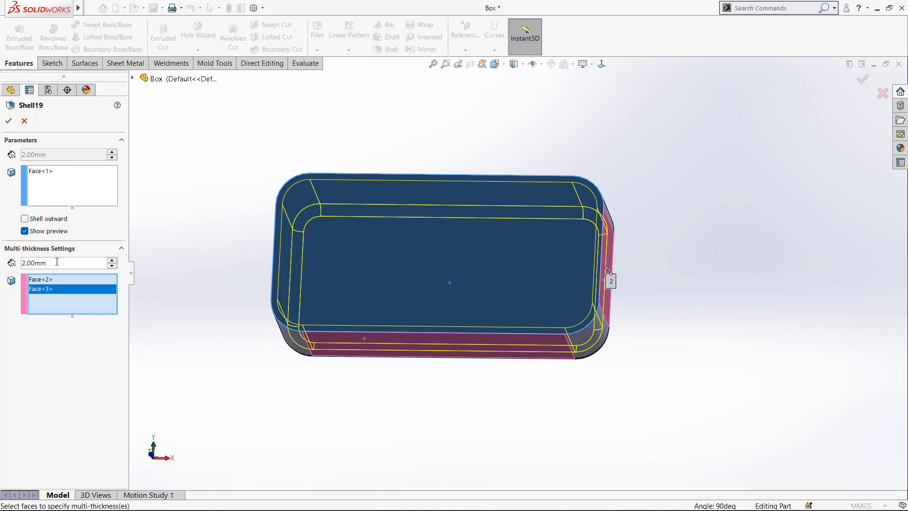
- Set the short right side face's multi-thickness value to 3 mm
drag(56, 261, 1, 261)
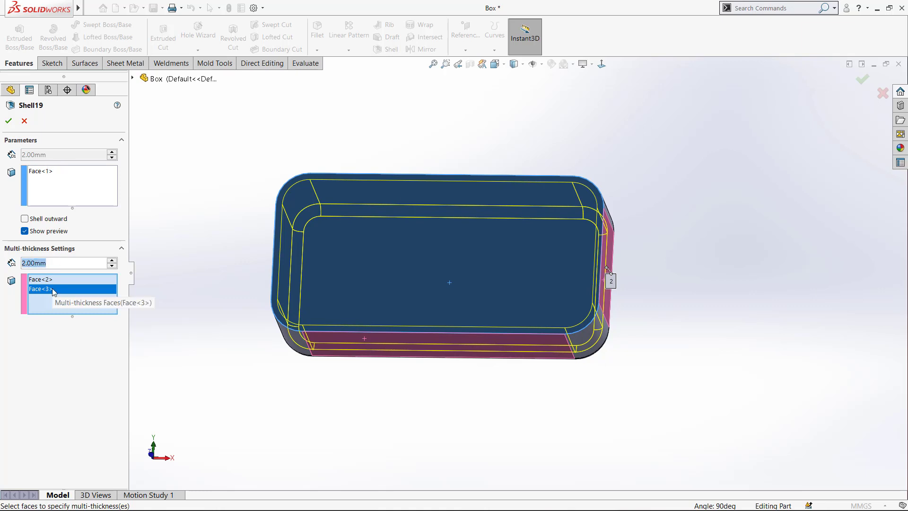
text(3)
mouse_move(65, 277)
key(Return)
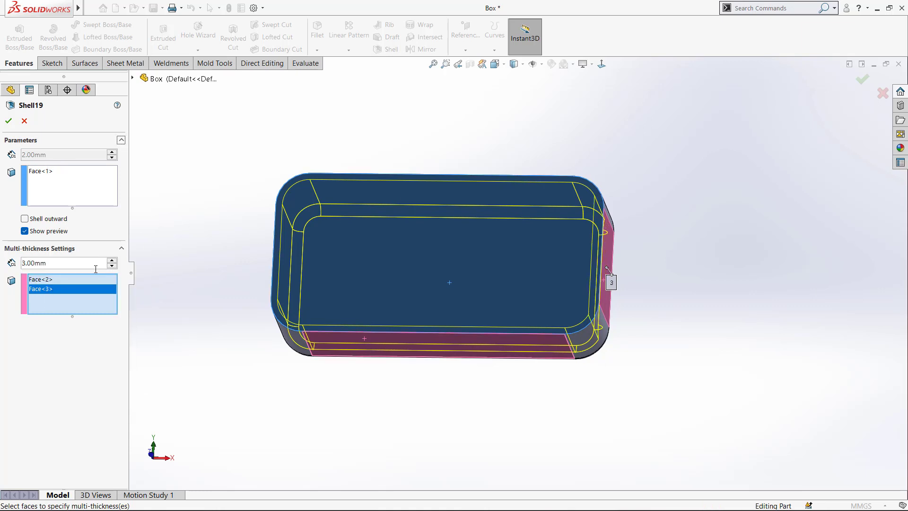
- Set the long front side face's multi-thickness value to 4 mm and apply the edited shell
click(56, 279)
drag(59, 263, 25, 263)
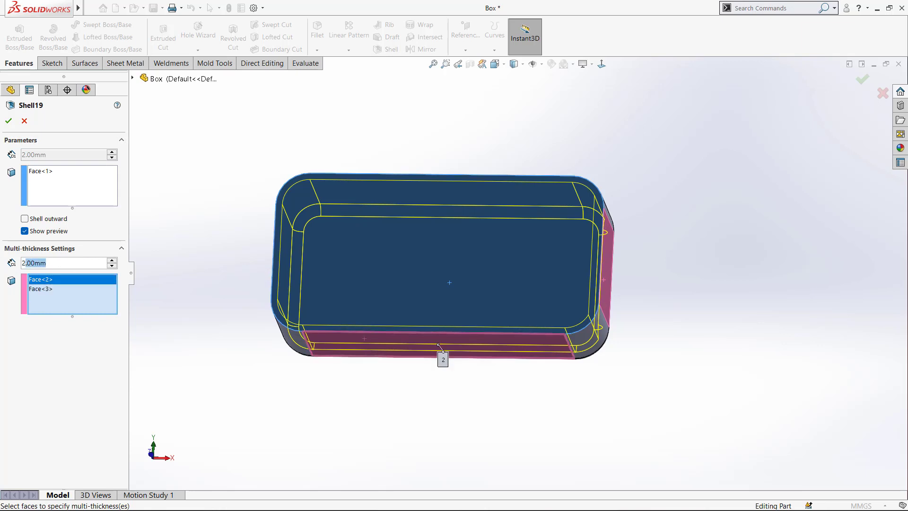
text(3)
key(Return)
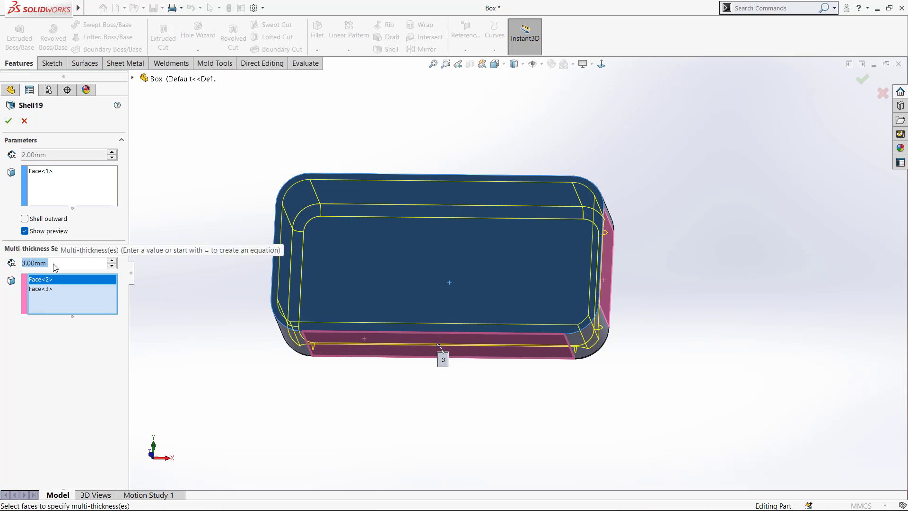
text(4)
key(Return)
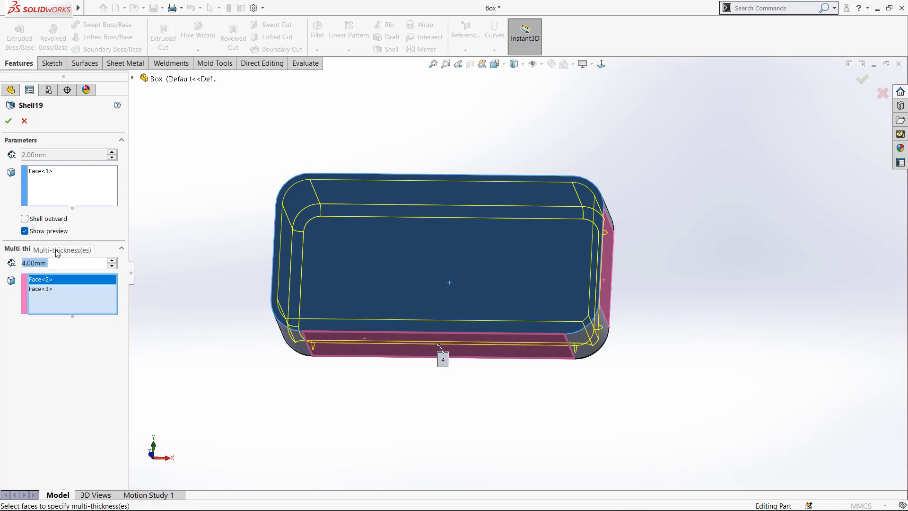
click(8, 121)
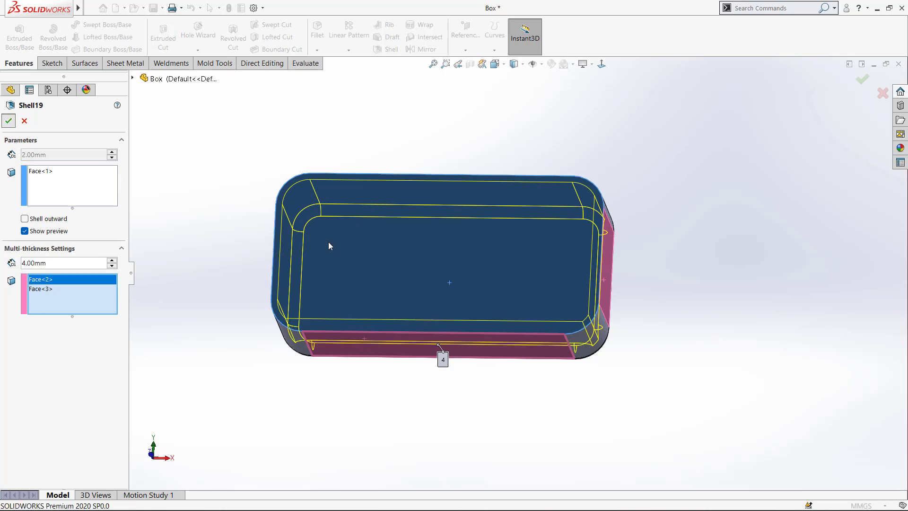
- Examine the box's rim and walls up close to compare the thickness of the individual sides
scroll(429, 253, down, 1)
middle_drag(427, 249, 374, 200)
scroll(303, 171, down, 3)
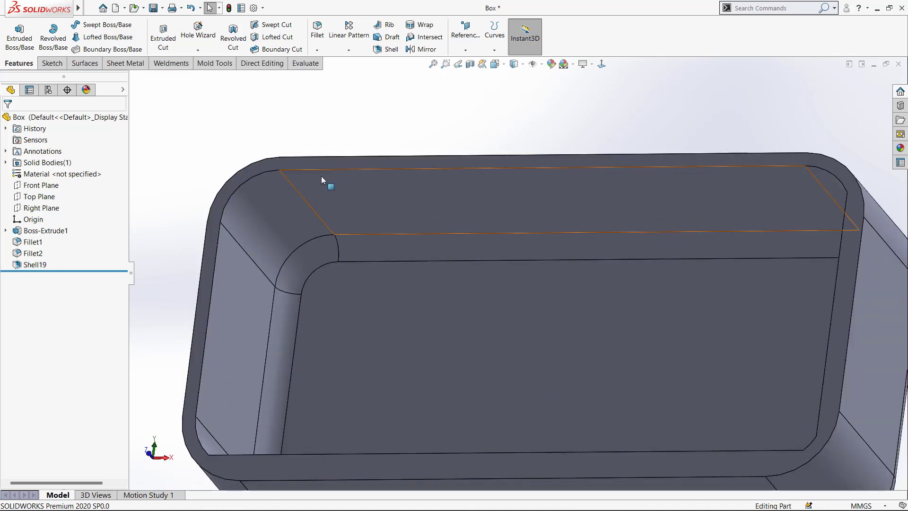
scroll(324, 174, up, 4)
middle_drag(635, 312, 575, 288)
scroll(556, 256, down, 3)
middle_drag(557, 252, 529, 263)
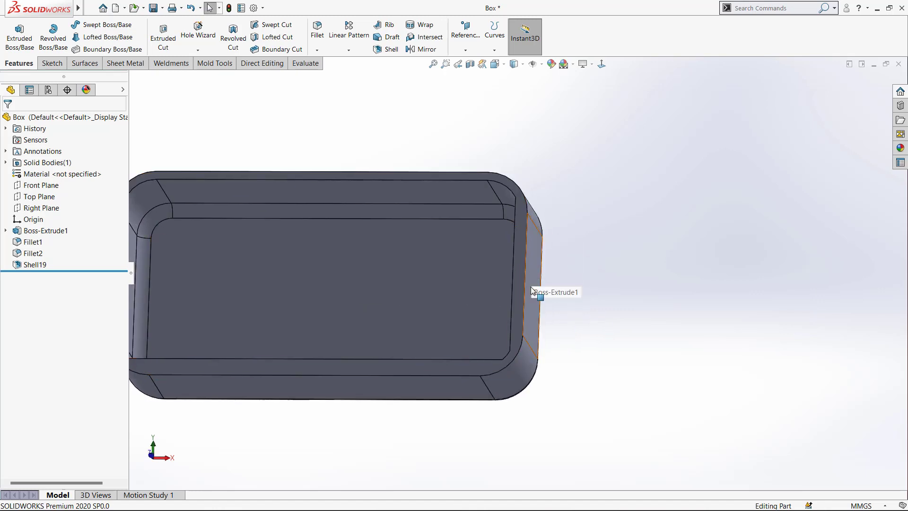
scroll(525, 277, up, 3)
scroll(367, 328, down, 2)
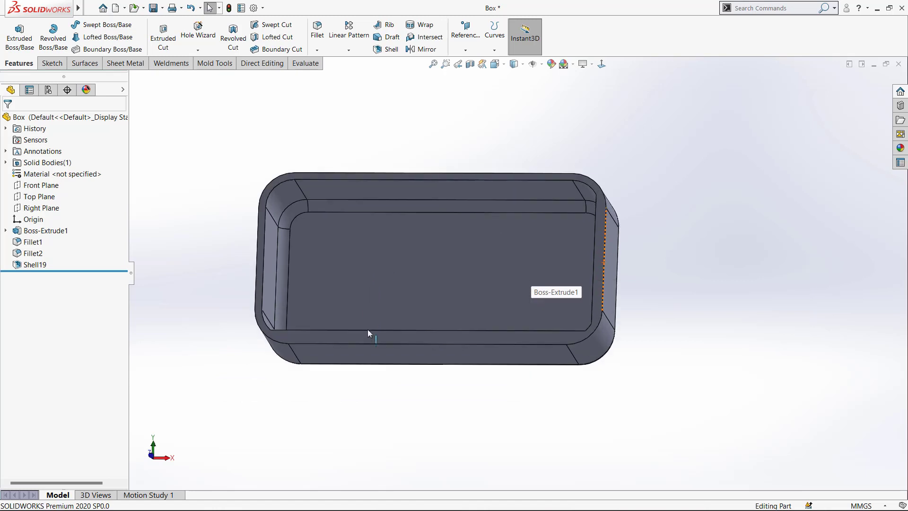
middle_drag(367, 359, 397, 361)
scroll(383, 327, down, 5)
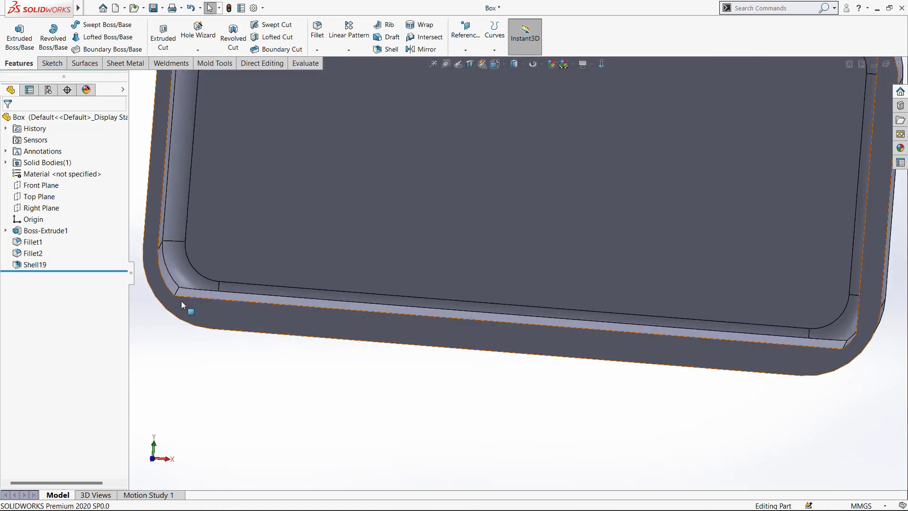
- Reopen the shell feature to review the thickness assigned to each multi-thickness face, close it, and inspect the box walls
click(44, 266)
click(57, 234)
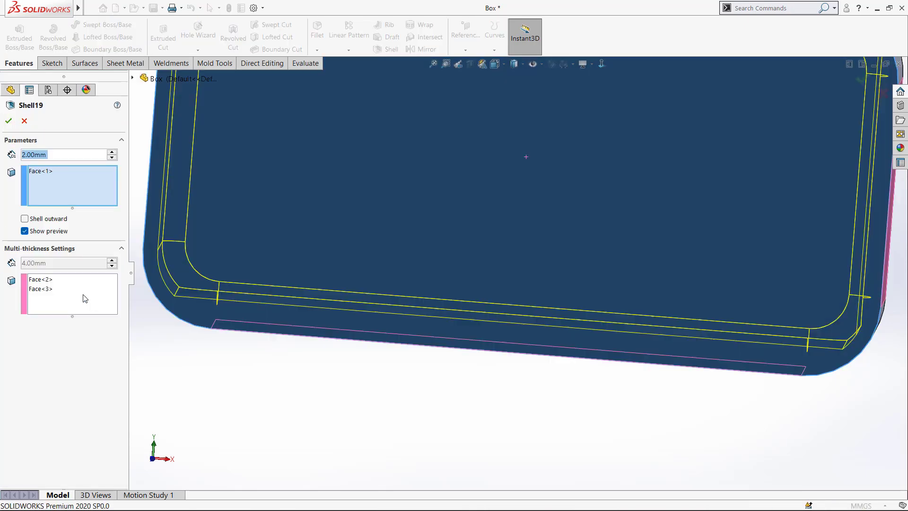
scroll(356, 296, up, 2)
scroll(488, 314, up, 1)
middle_drag(481, 283, 474, 257)
click(33, 294)
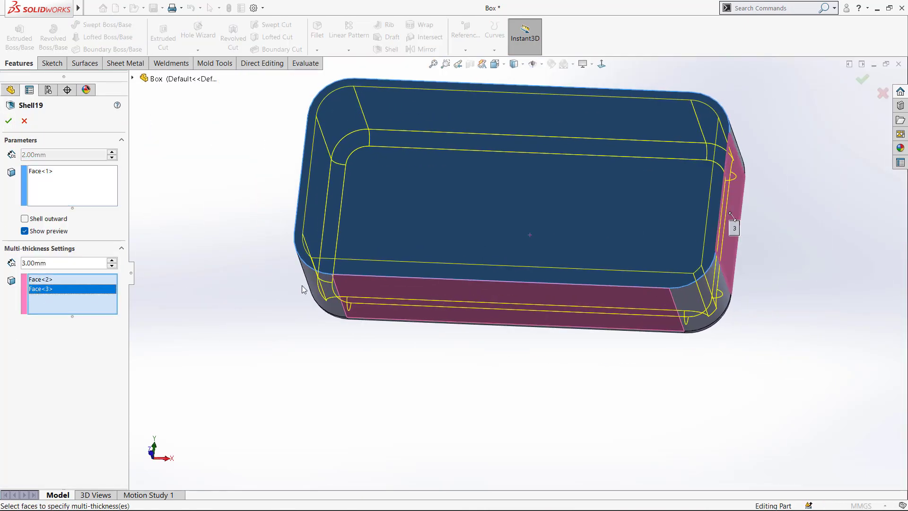
click(44, 282)
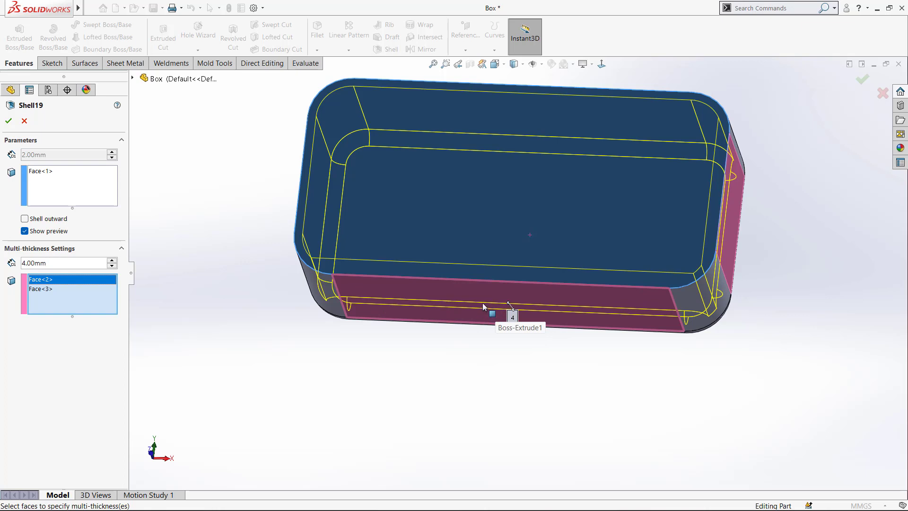
middle_drag(483, 305, 530, 267)
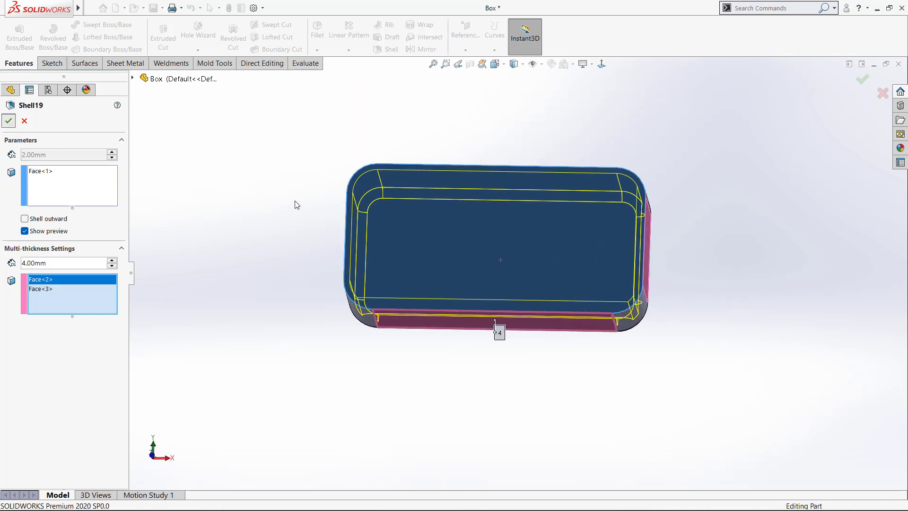
key(Return)
mouse_move(659, 257)
middle_down()
mouse_move(647, 250)
mouse_move(671, 255)
middle_up()
scroll(556, 216, down, 2)
middle_drag(556, 217, 508, 285)
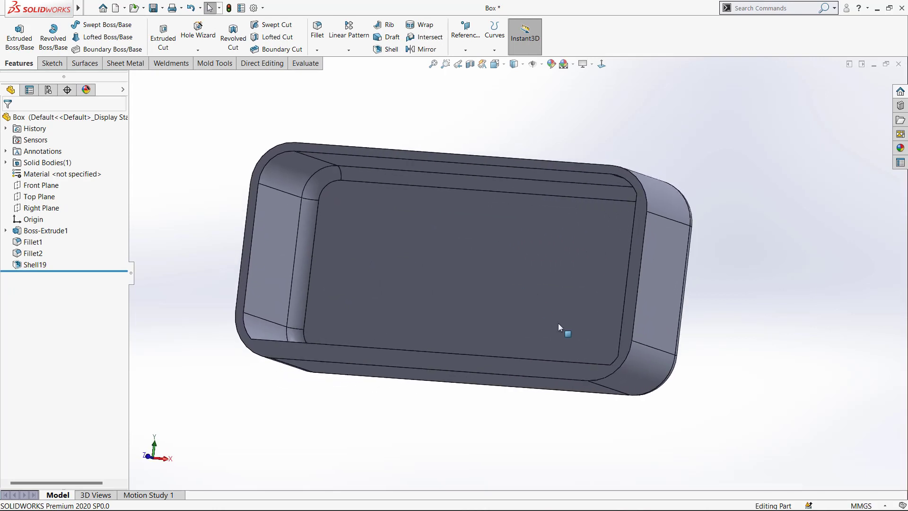
scroll(544, 293, up, 3)
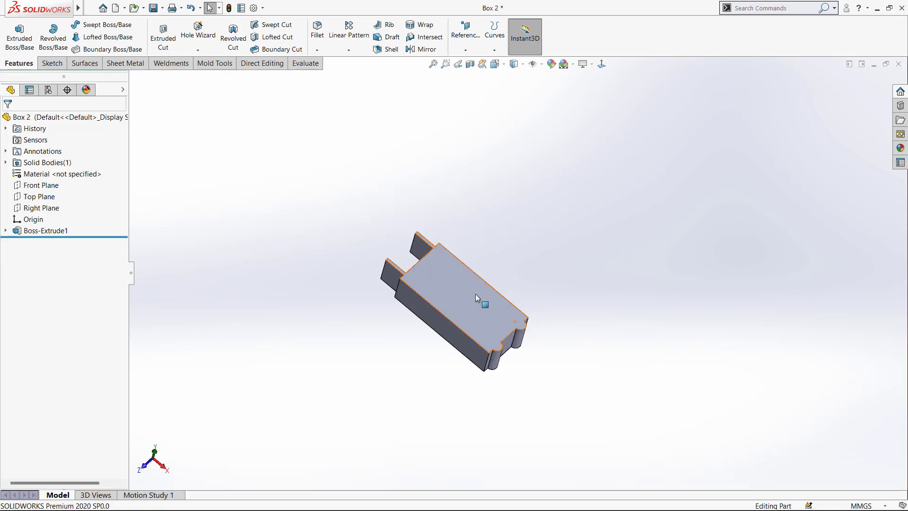
- Shell the Box 2 part with a 4 mm thickness, removing its large top face, with the preview shown
middle_drag(475, 294, 514, 360)
scroll(510, 317, down, 3)
middle_drag(512, 317, 466, 292)
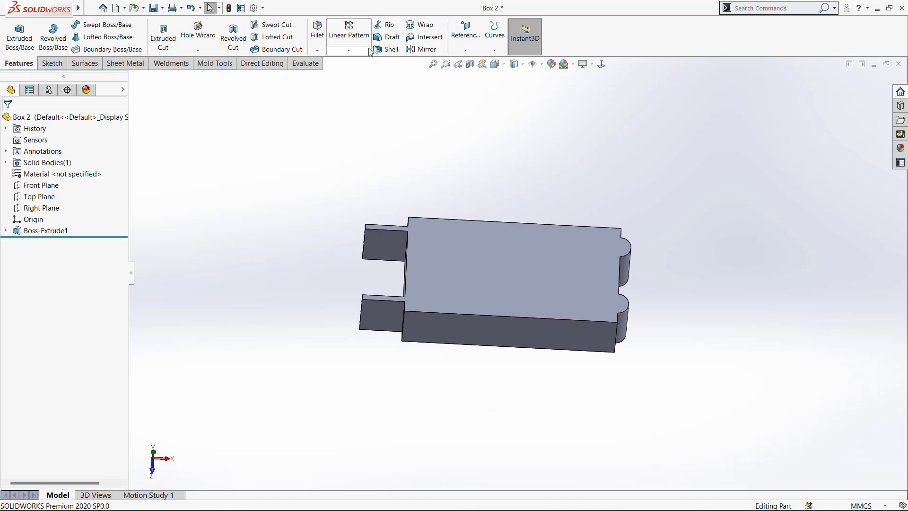
click(388, 49)
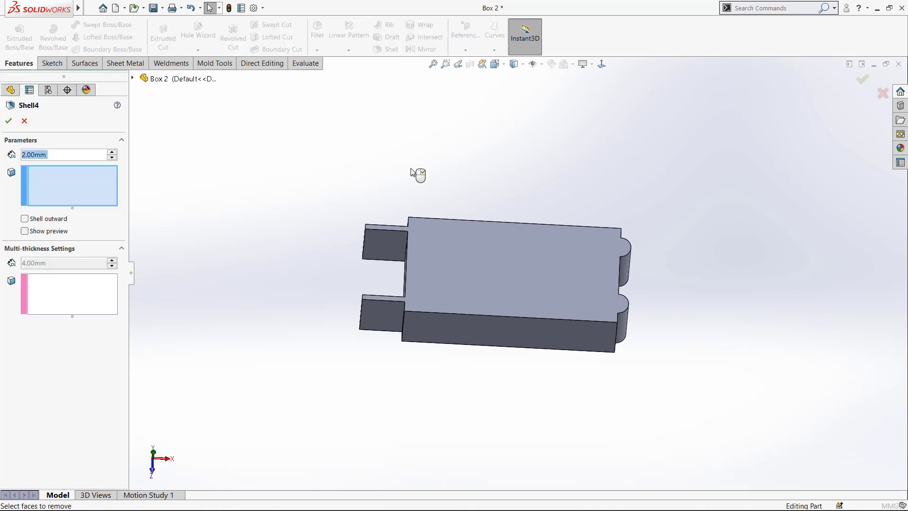
click(466, 268)
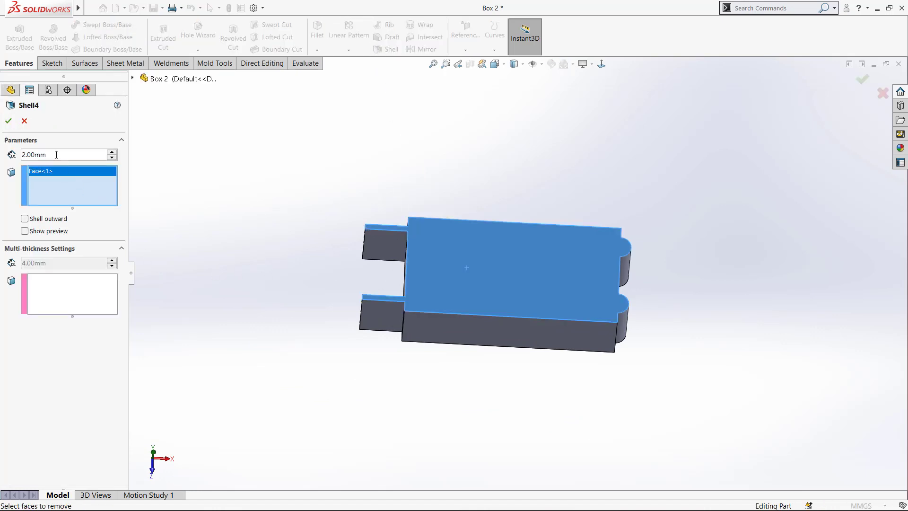
drag(56, 154, 2, 158)
text(4)
key(Return)
click(24, 232)
click(9, 121)
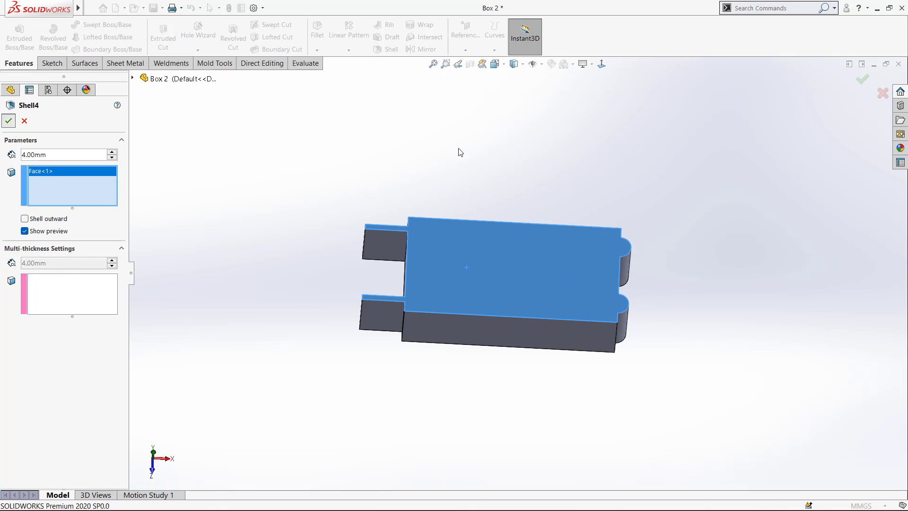
- Reopen Box 2's shell feature for editing, set its thickness to 1 mm, and apply it
scroll(316, 245, down, 5)
scroll(445, 253, down, 1)
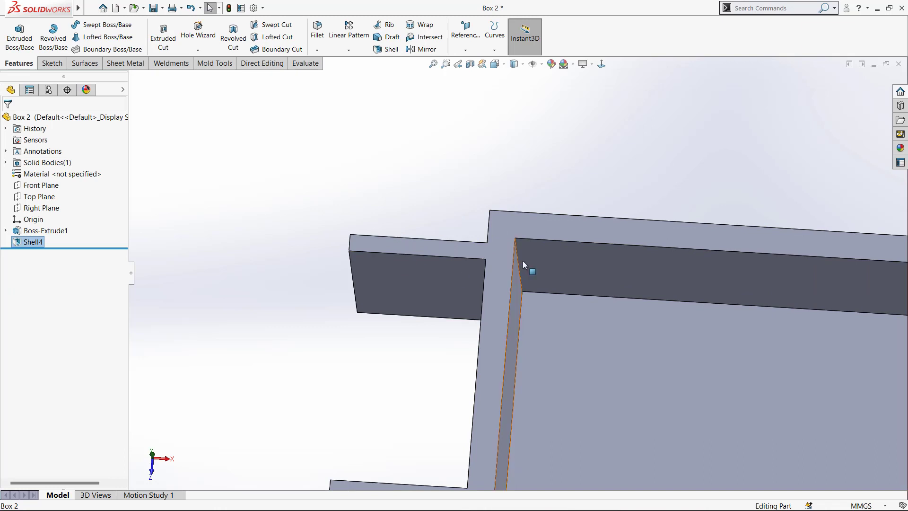
scroll(643, 355, up, 10)
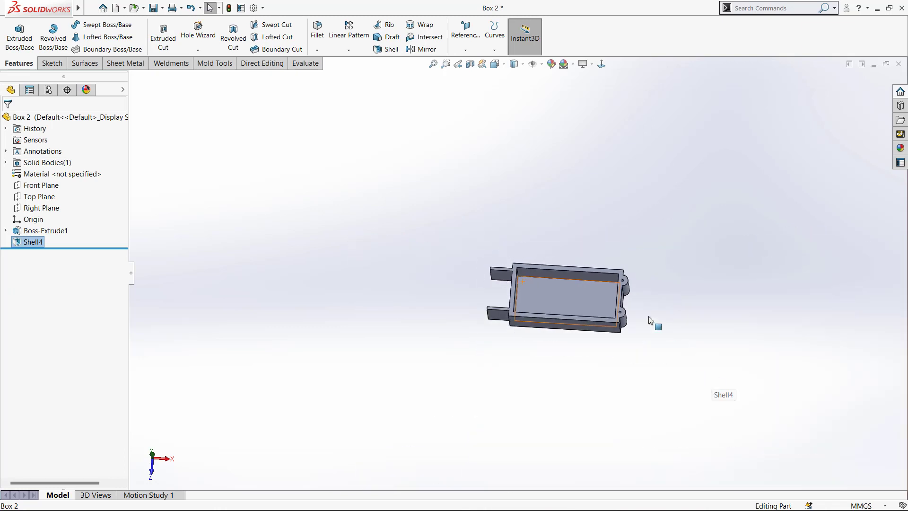
scroll(649, 316, down, 3)
middle_drag(498, 285, 473, 300)
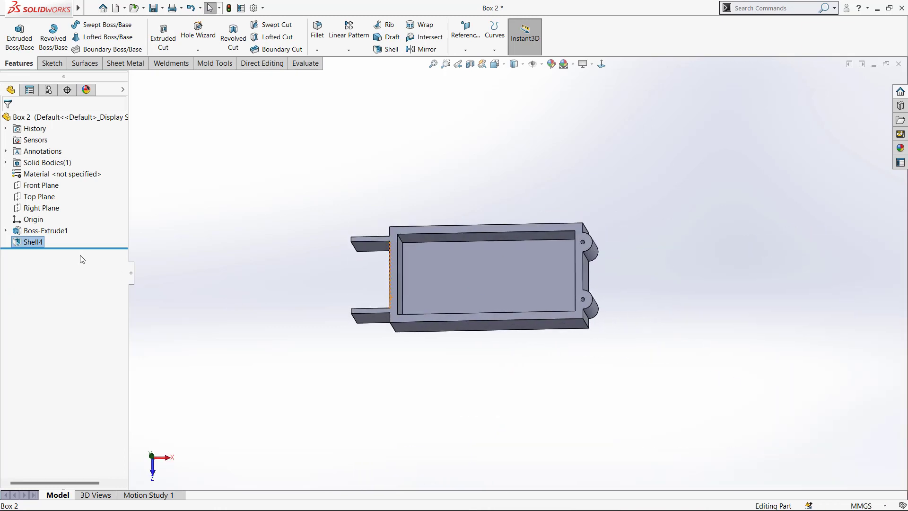
click(35, 242)
click(42, 220)
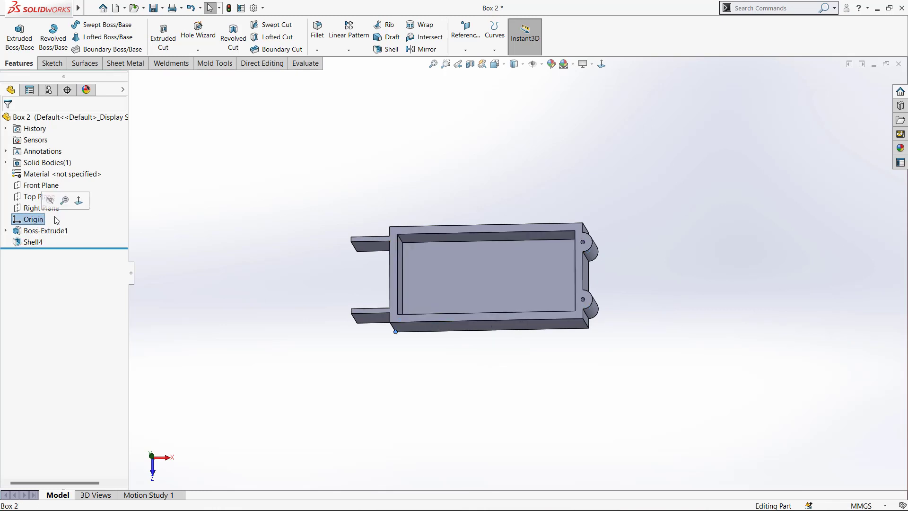
click(33, 242)
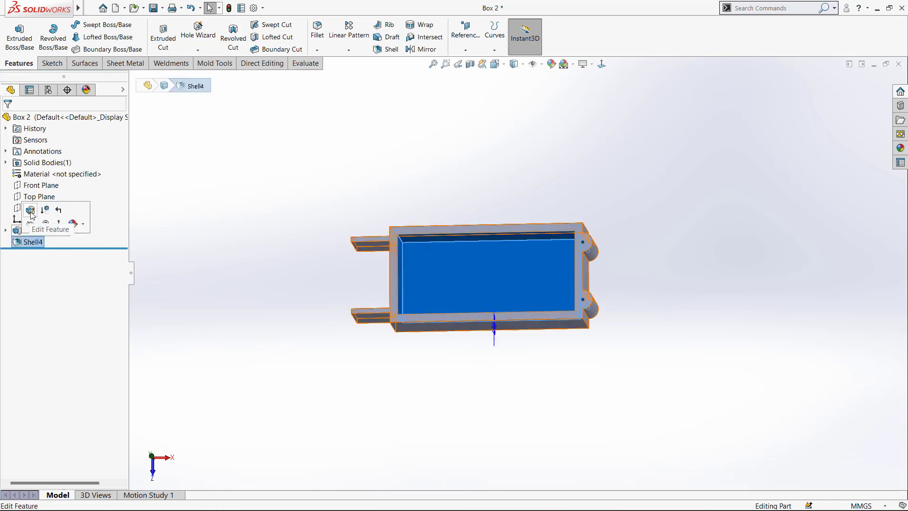
click(30, 211)
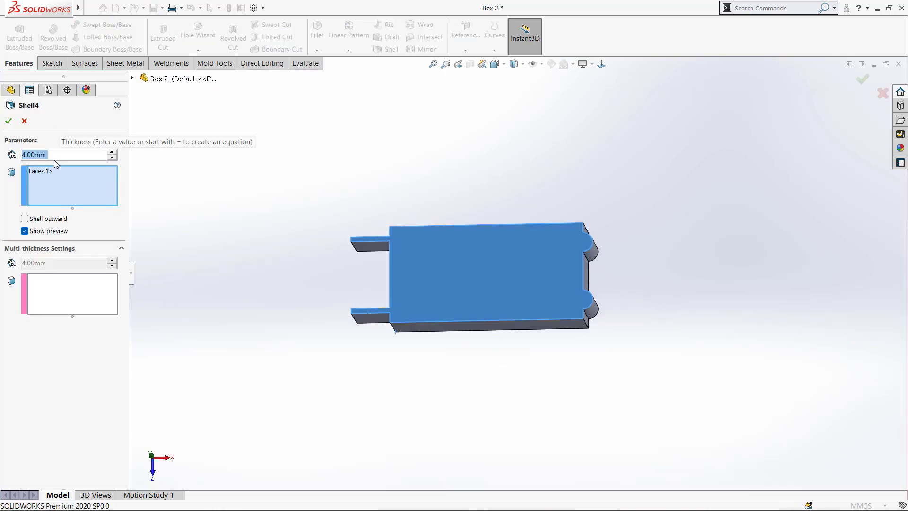
text(1)
key(Return)
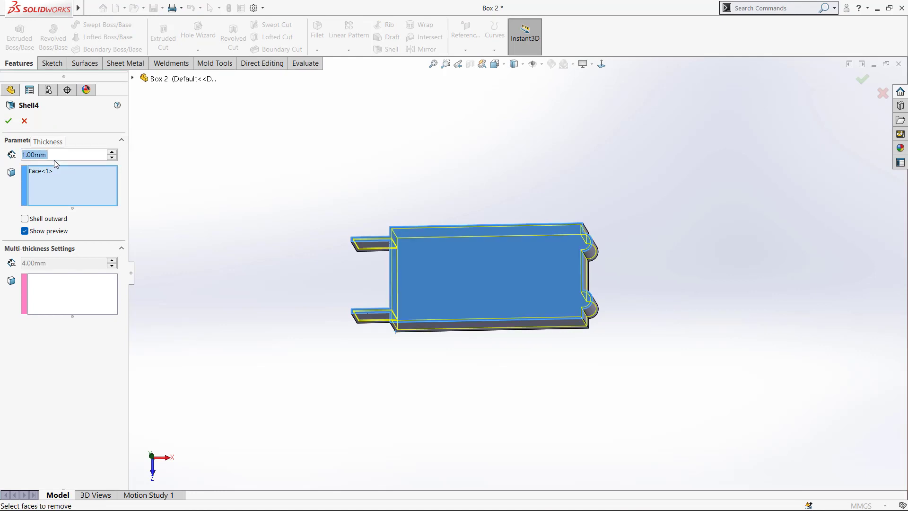
click(8, 121)
- Examine how the shell hollows the two thin tabs, the rounded lugs and the main body of Box 2
scroll(491, 232, down, 5)
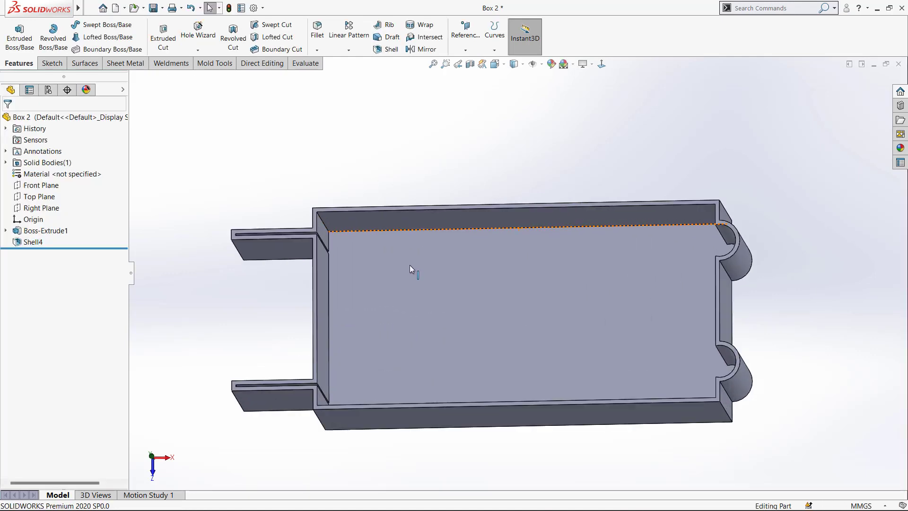
scroll(348, 215, down, 5)
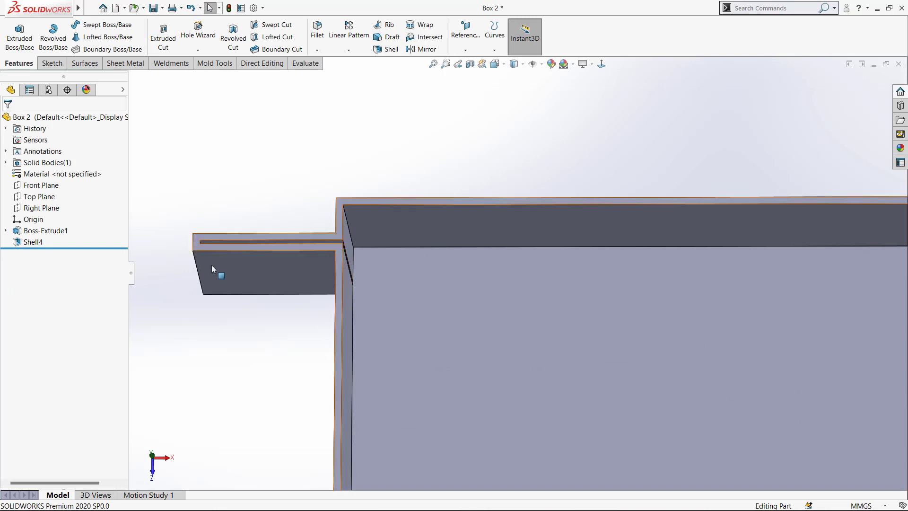
middle_drag(260, 263, 235, 266)
scroll(232, 234, down, 4)
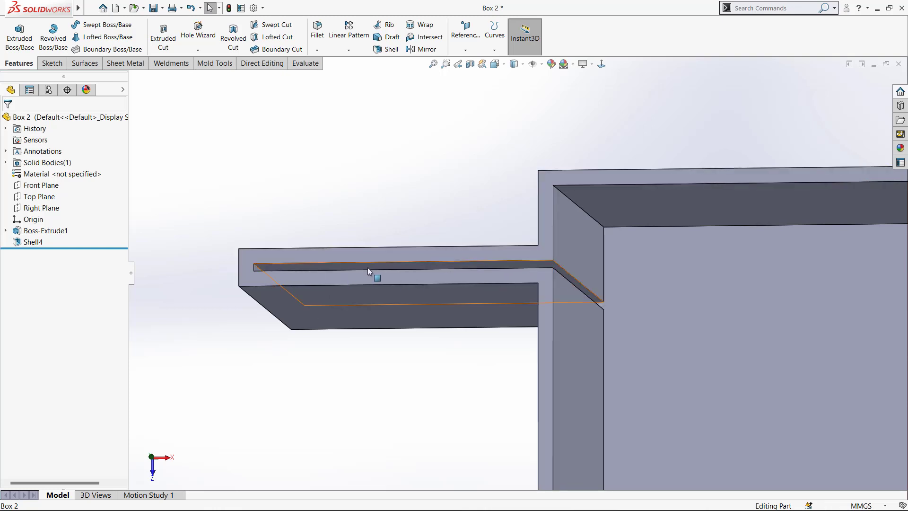
scroll(599, 298, up, 3)
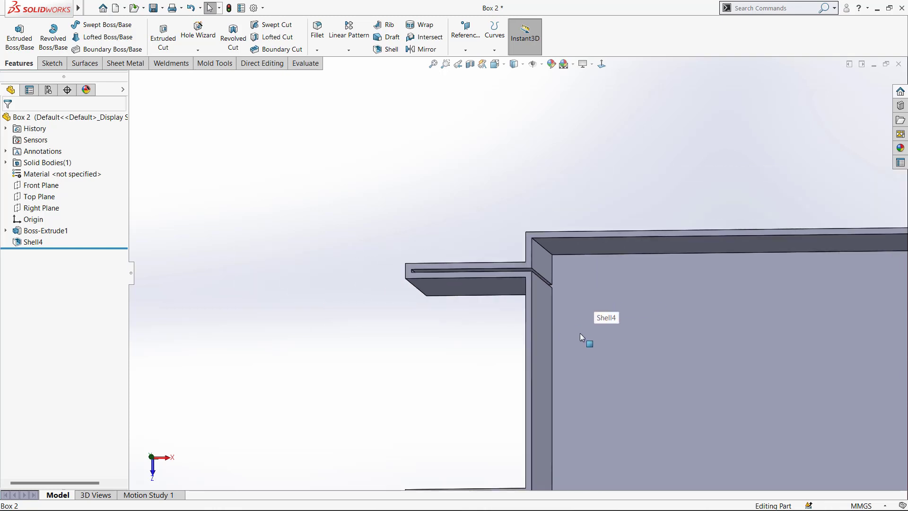
scroll(580, 333, up, 5)
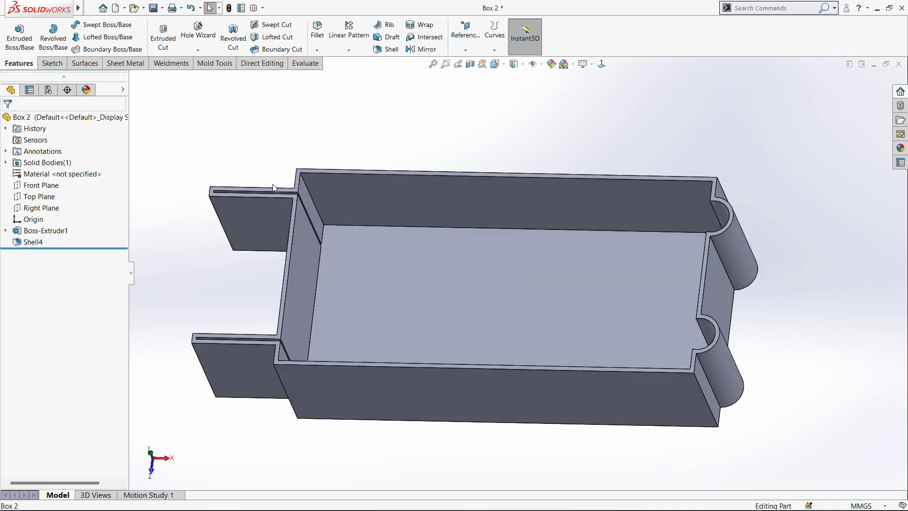
scroll(496, 263, up, 3)
middle_drag(489, 247, 506, 288)
scroll(520, 287, down, 2)
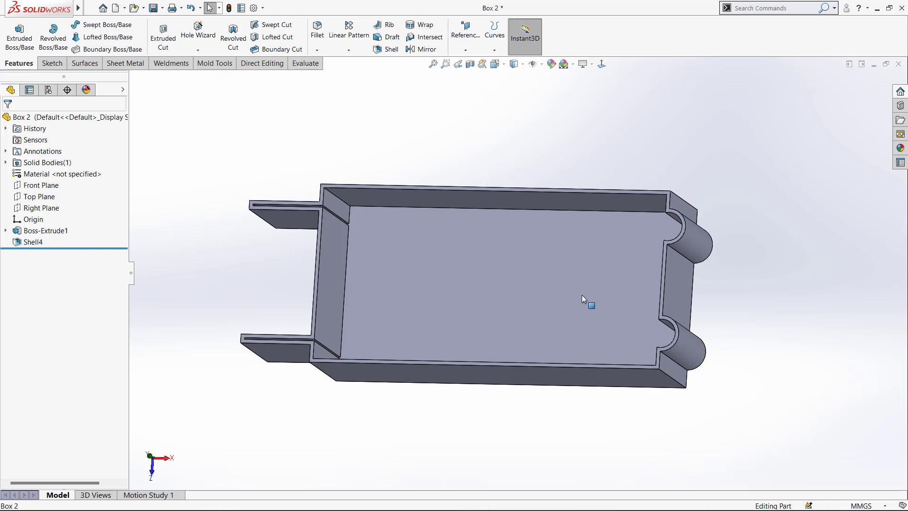
middle_drag(582, 294, 609, 288)
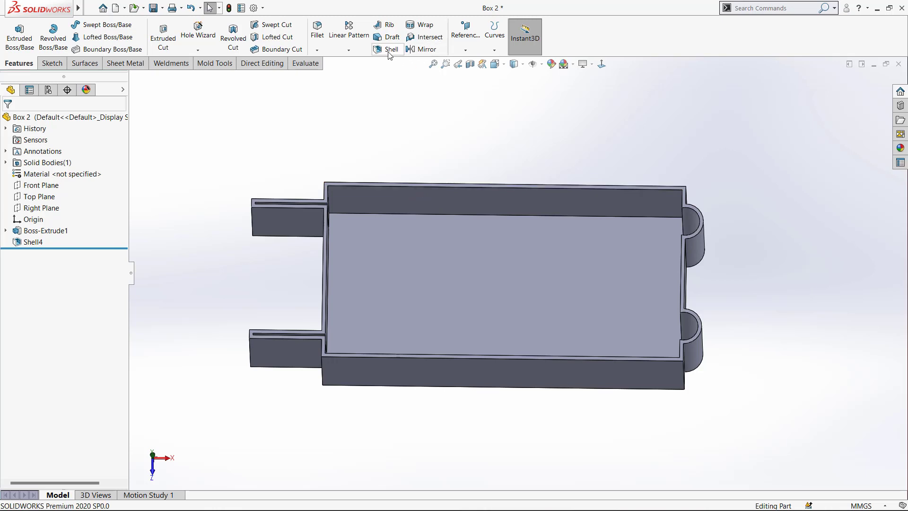
- Reopen Box 2's shell feature for editing and set its thickness to 3 mm
click(31, 242)
click(41, 216)
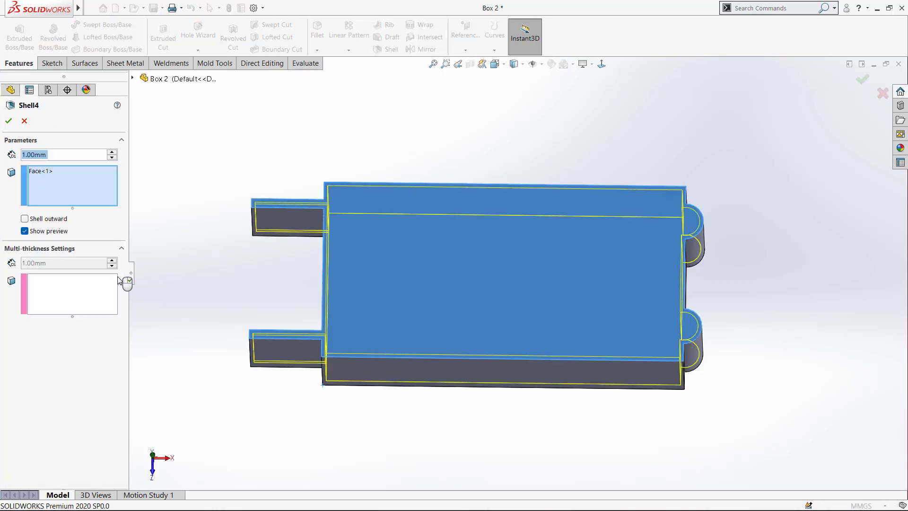
text(3)
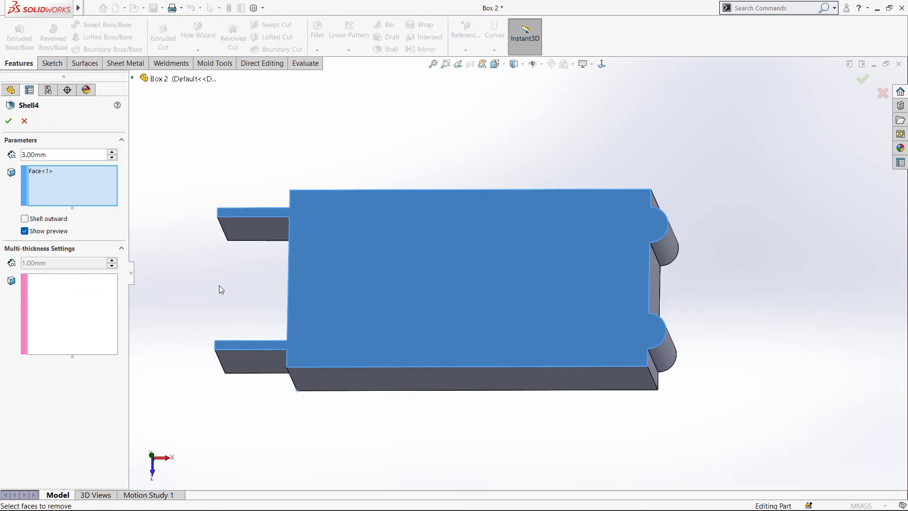
mouse_move(348, 276)
middle_down()
mouse_move(373, 272)
mouse_move(362, 270)
middle_up()
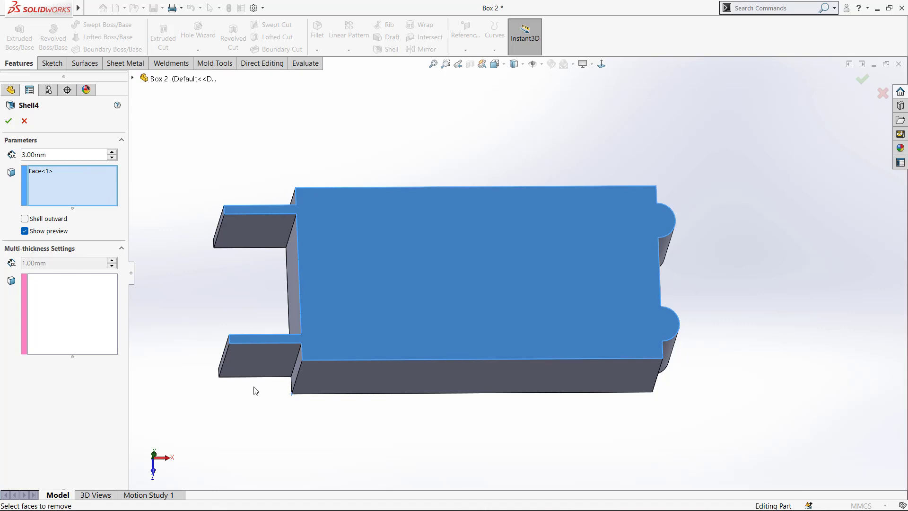
- Assign a 1 mm multi-thickness setting to the six side and end faces of Box 2's two thin tabs
mouse_move(543, 374)
middle_down()
mouse_move(531, 367)
mouse_move(547, 371)
mouse_move(548, 386)
middle_up()
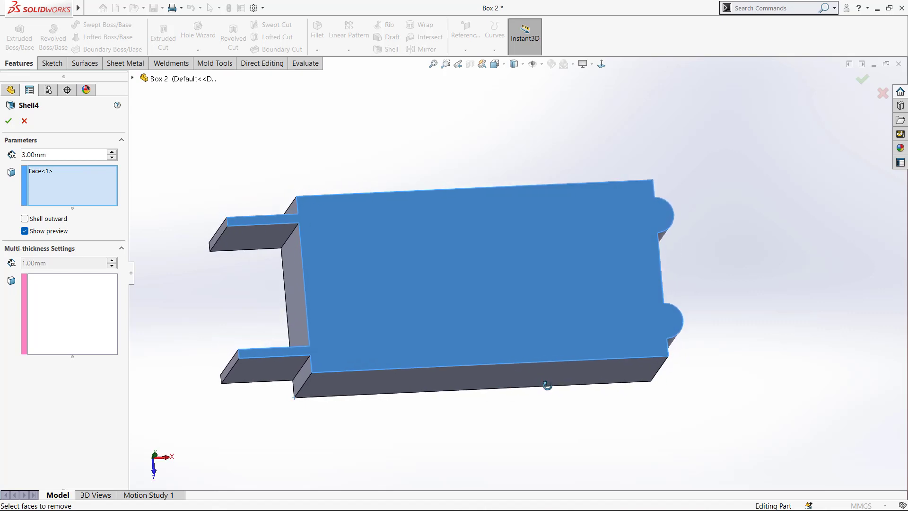
click(74, 302)
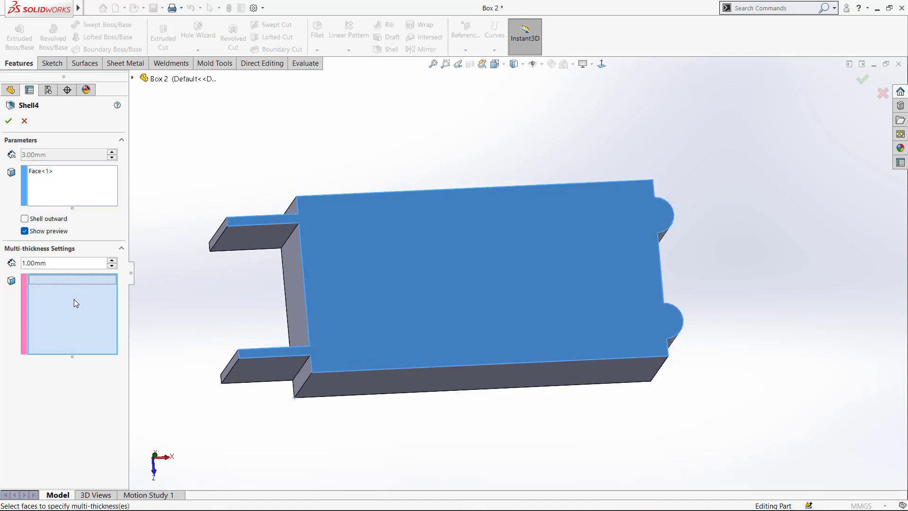
click(253, 244)
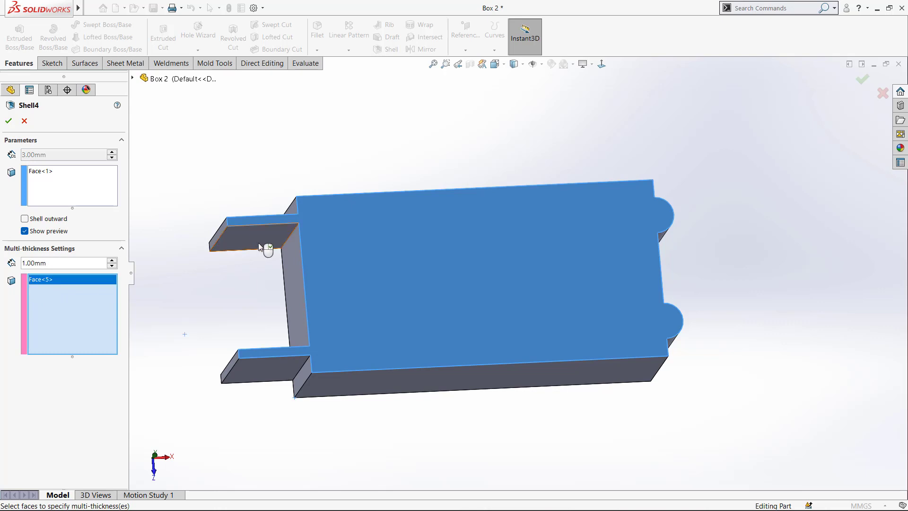
middle_drag(264, 248, 340, 410)
click(245, 255)
click(261, 256)
click(311, 342)
click(334, 344)
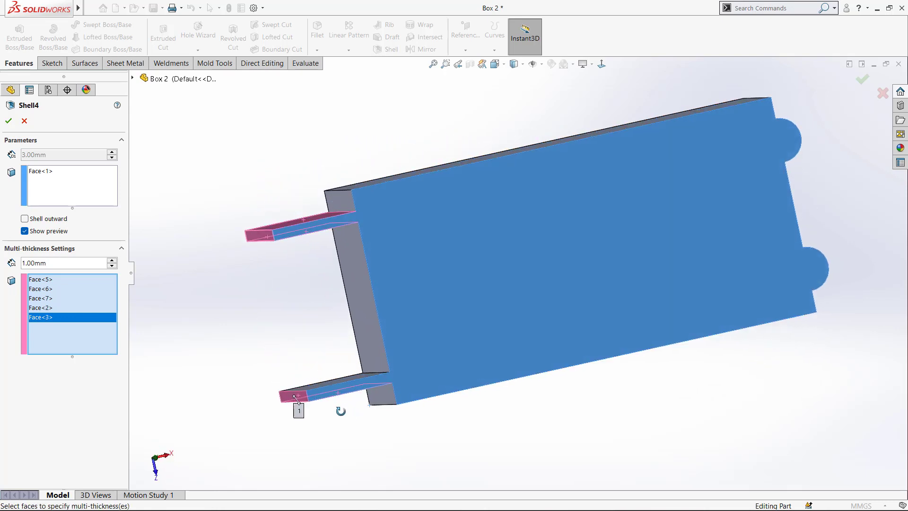
click(342, 379)
middle_drag(341, 379, 559, 278)
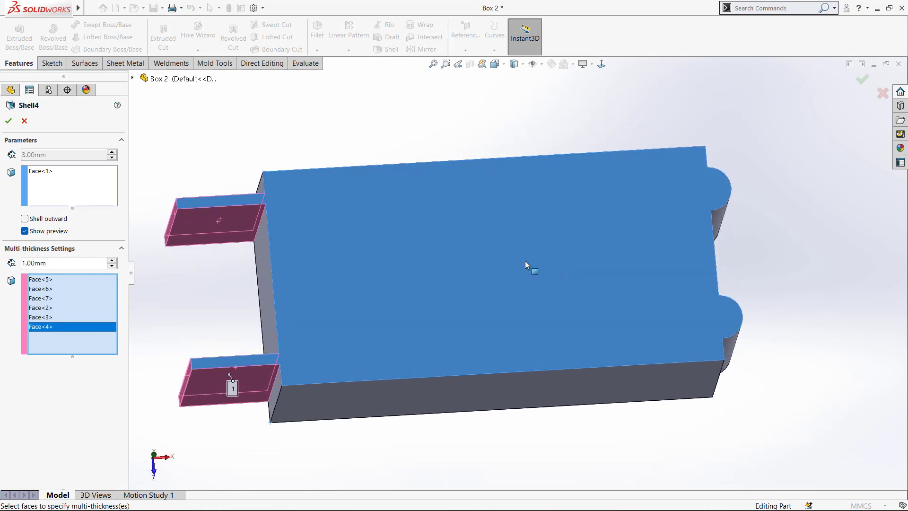
- Add the curved faces of both rounded lugs to the 1 mm thickness setting and apply the shell
middle_drag(682, 259, 733, 238)
click(725, 213)
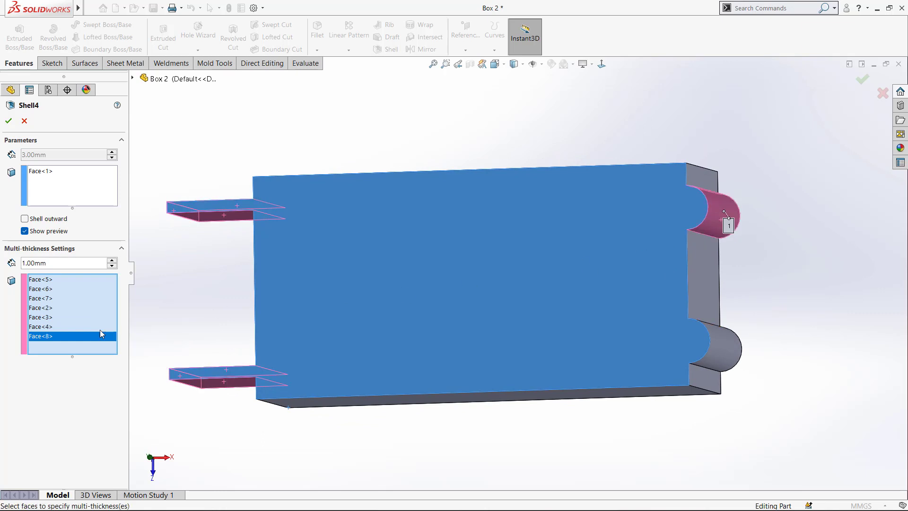
click(726, 348)
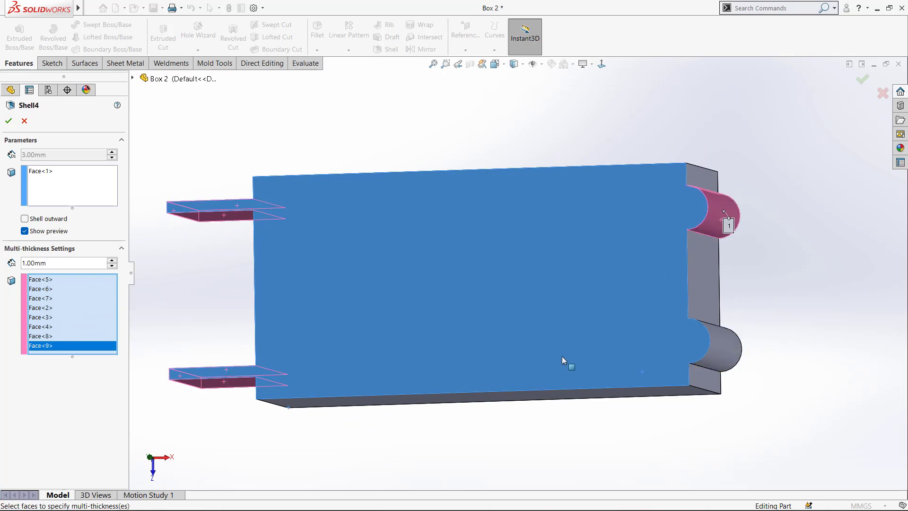
click(9, 121)
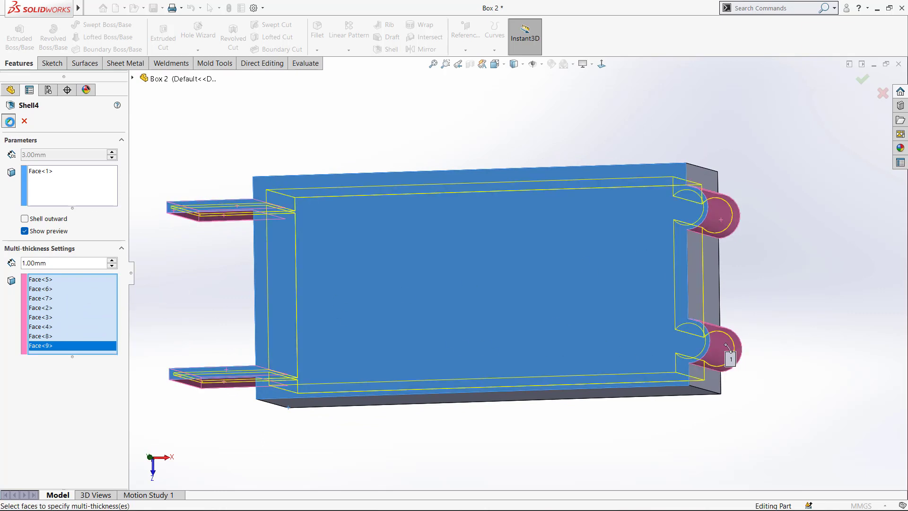
- Examine the shelled tabs, rounded lugs and main walls of Box 2 from several angles
middle_drag(484, 265, 438, 231)
scroll(403, 188, down, 5)
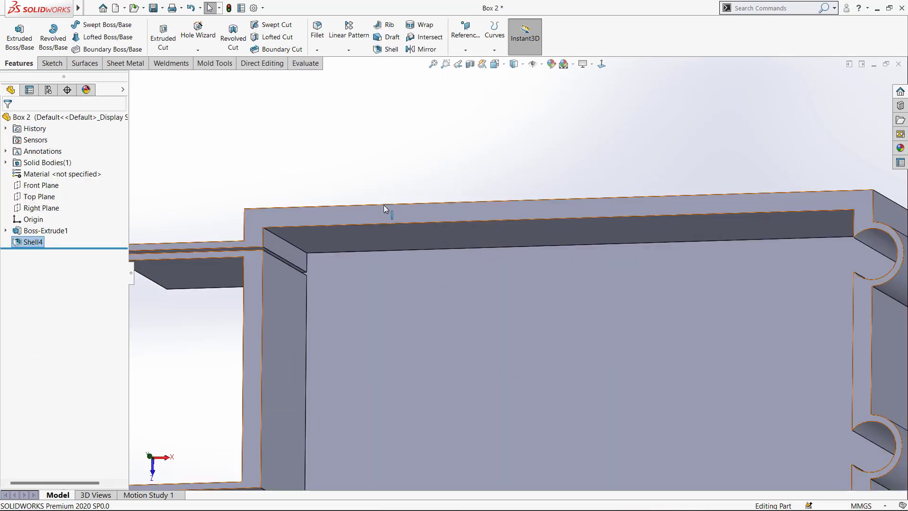
scroll(316, 245, up, 5)
scroll(283, 261, down, 4)
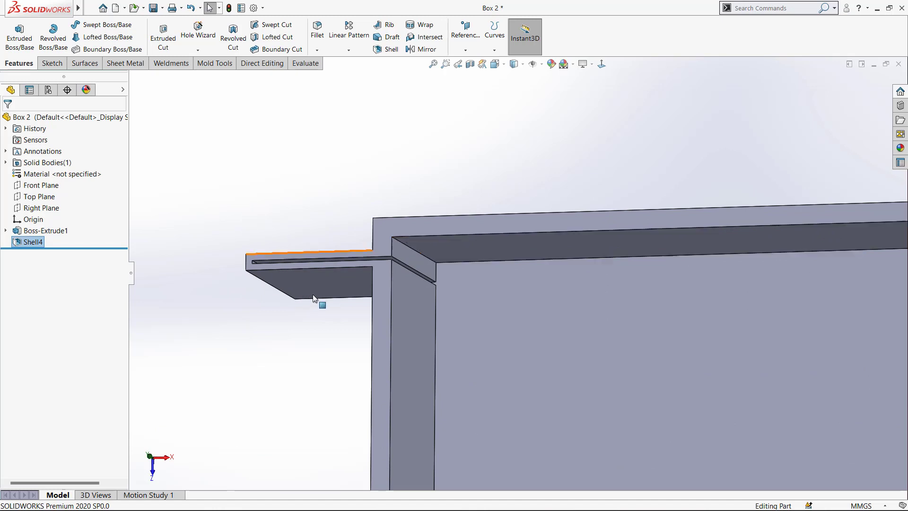
middle_drag(318, 300, 384, 239)
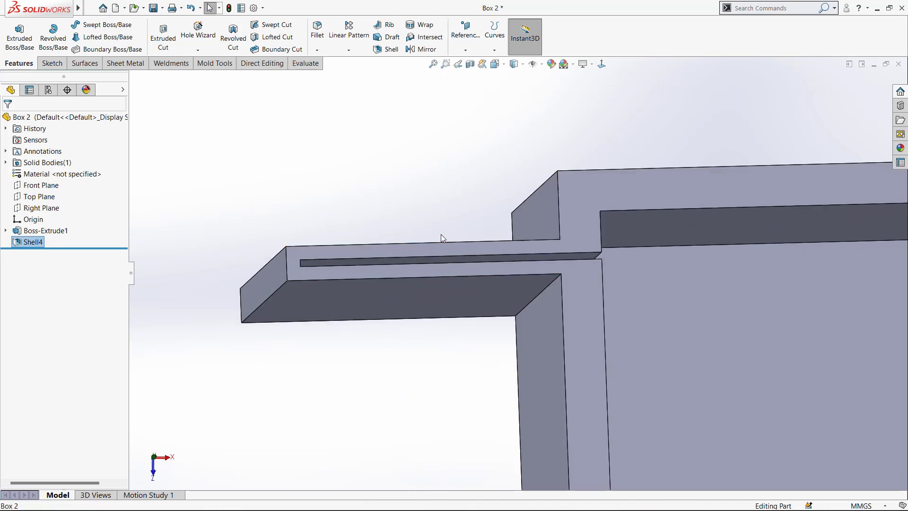
middle_drag(440, 237, 353, 251)
scroll(593, 320, up, 5)
scroll(634, 334, up, 7)
scroll(711, 363, down, 5)
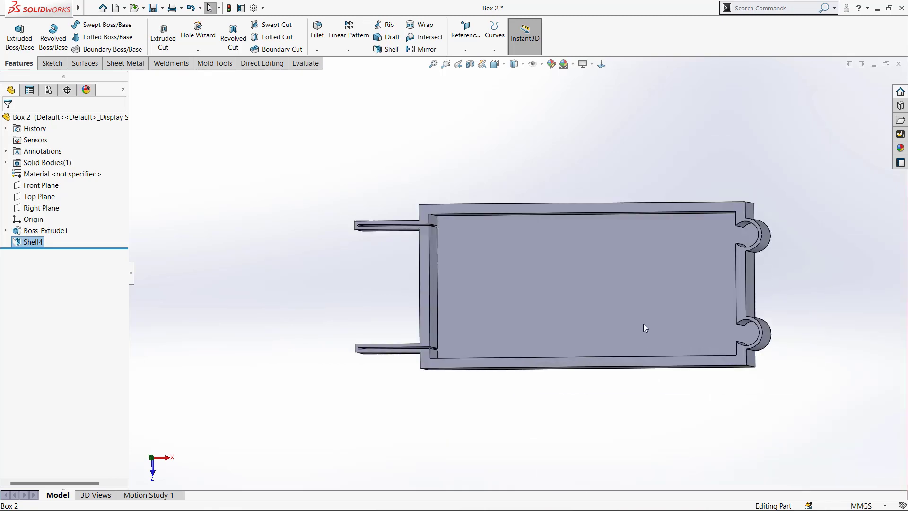
middle_drag(712, 364, 695, 260)
scroll(663, 260, down, 1)
middle_drag(626, 252, 554, 349)
scroll(555, 298, up, 4)
scroll(556, 306, down, 4)
middle_drag(556, 305, 509, 325)
scroll(518, 299, up, 3)
- Start a Wrap feature on the filleted Box part and open its sketch on the large flat face
scroll(538, 258, down, 3)
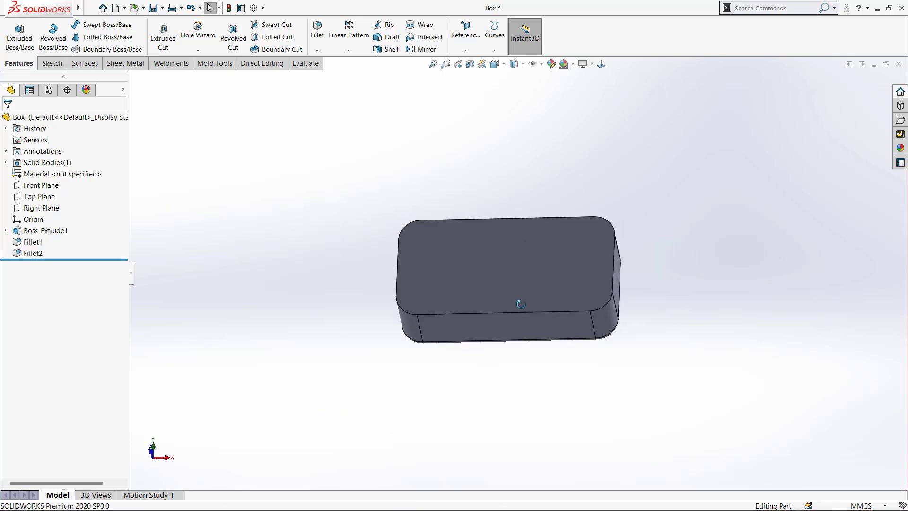
scroll(527, 264, down, 4)
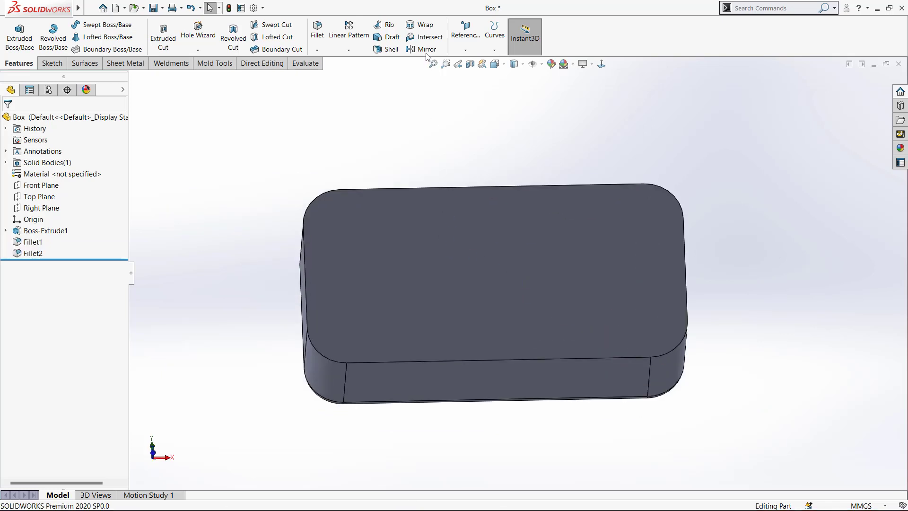
click(425, 25)
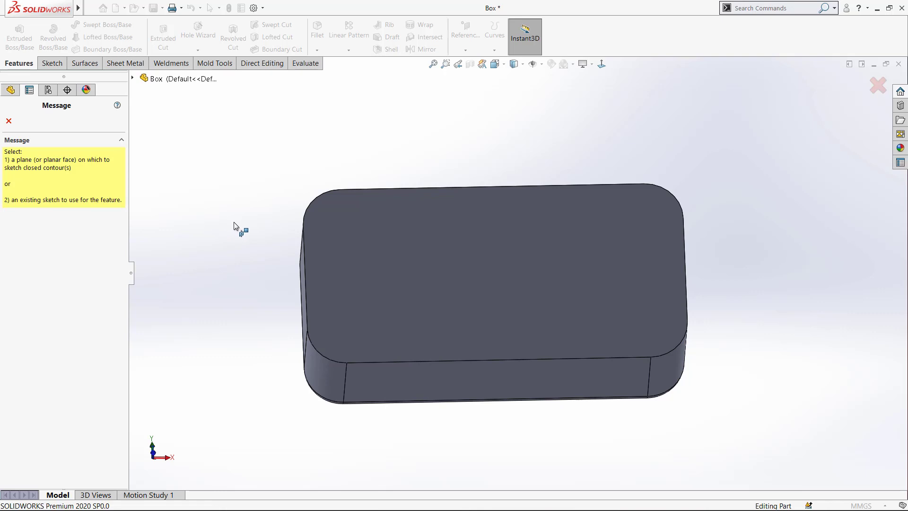
click(457, 266)
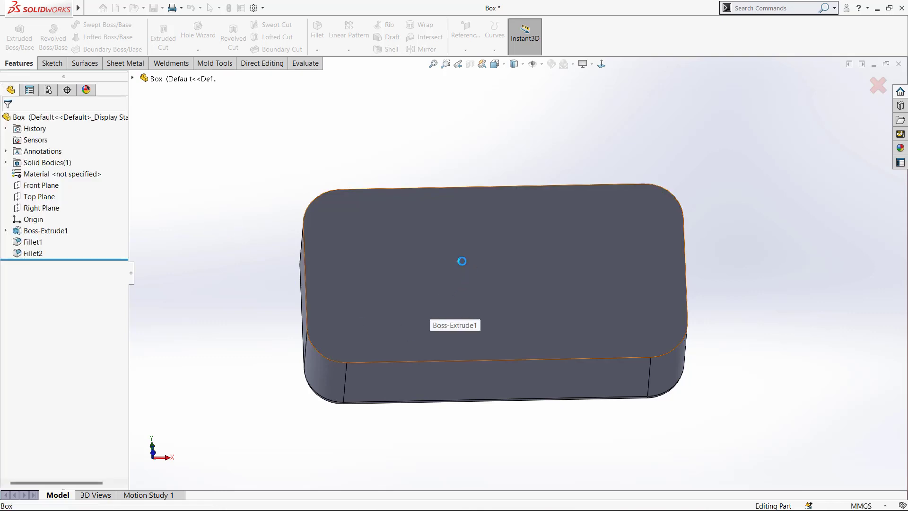
scroll(532, 312, up, 3)
scroll(531, 279, down, 5)
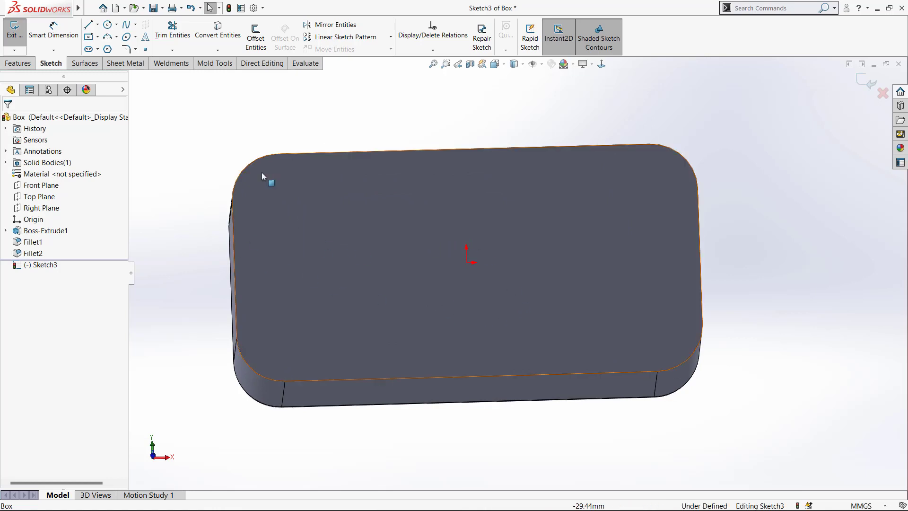
- Add the sketch text "VSCAD" on the large face, positioned above the origin
click(146, 38)
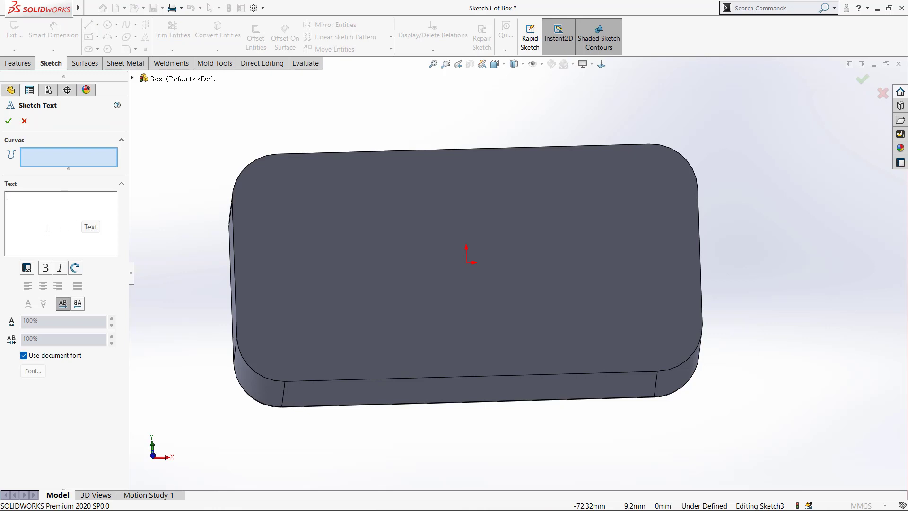
text(VSCAD)
click(387, 234)
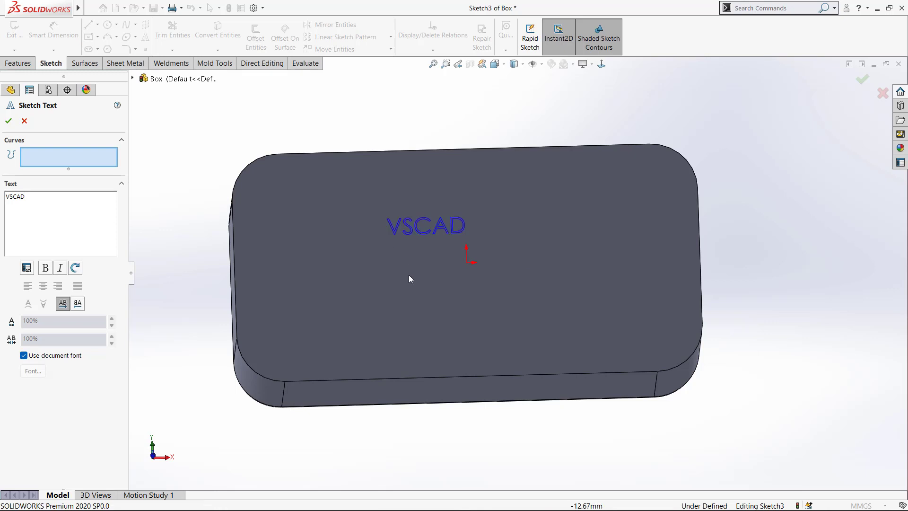
click(422, 239)
click(402, 225)
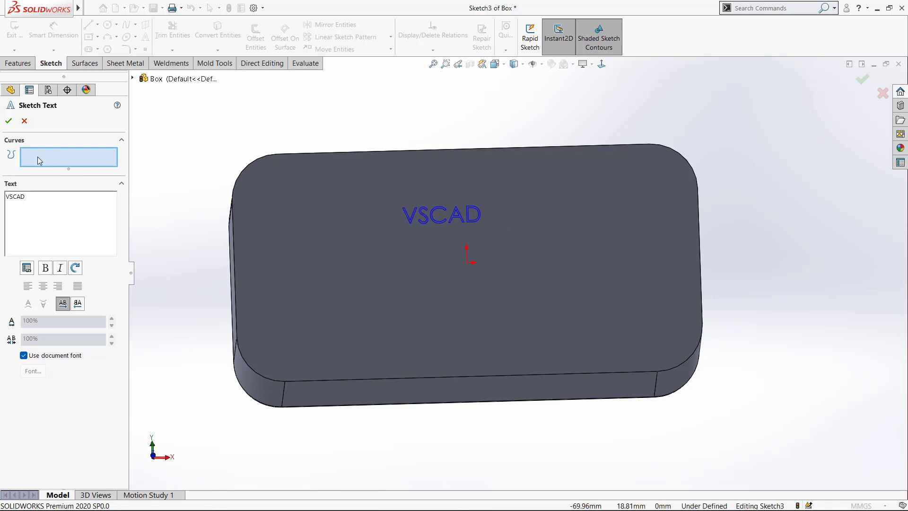
click(415, 205)
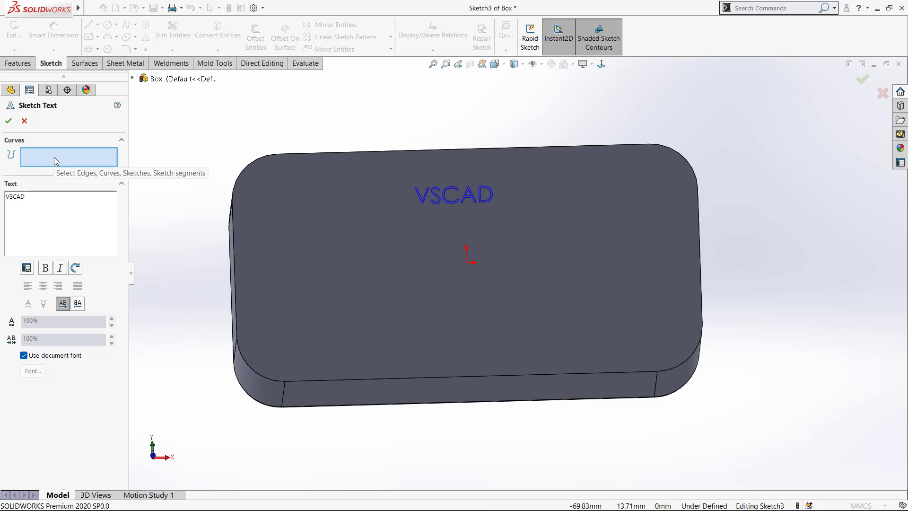
click(421, 216)
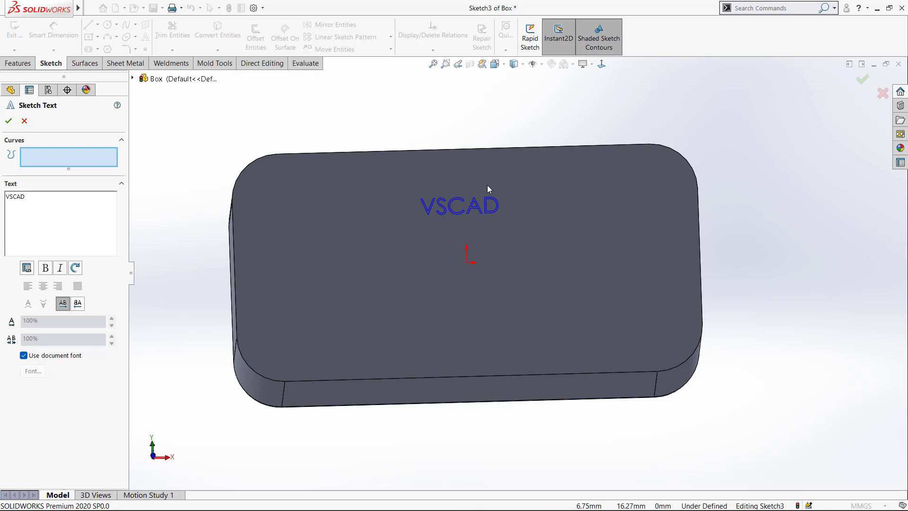
- Override the document font of the VSCAD text with Cooper, Black Oblique, at a height of 26 points
click(23, 356)
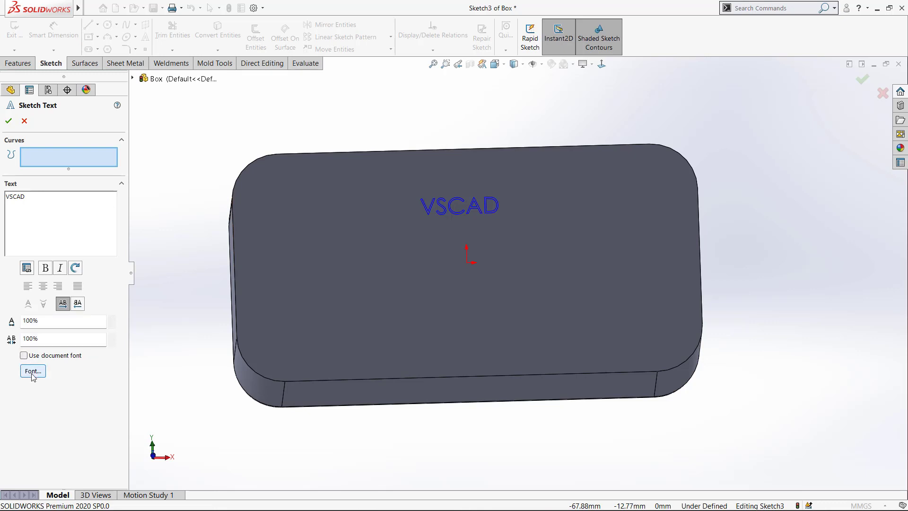
click(31, 373)
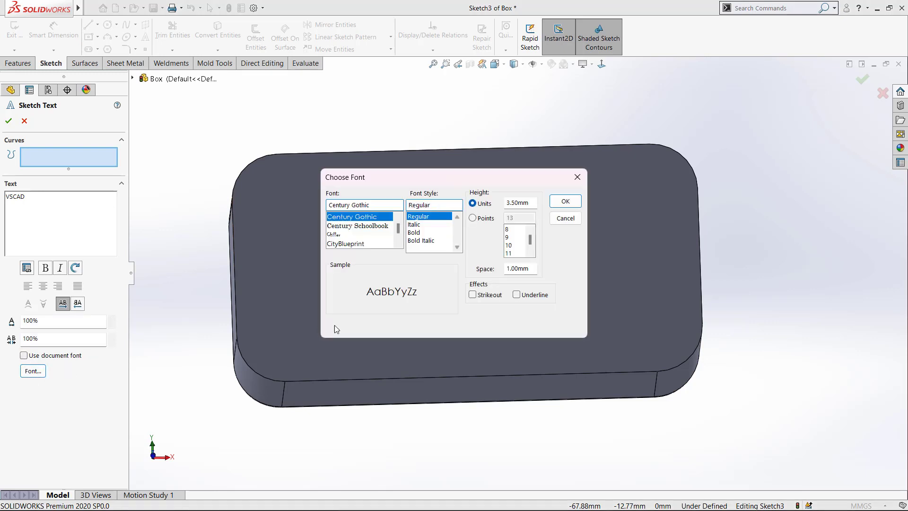
scroll(360, 241, down, 2)
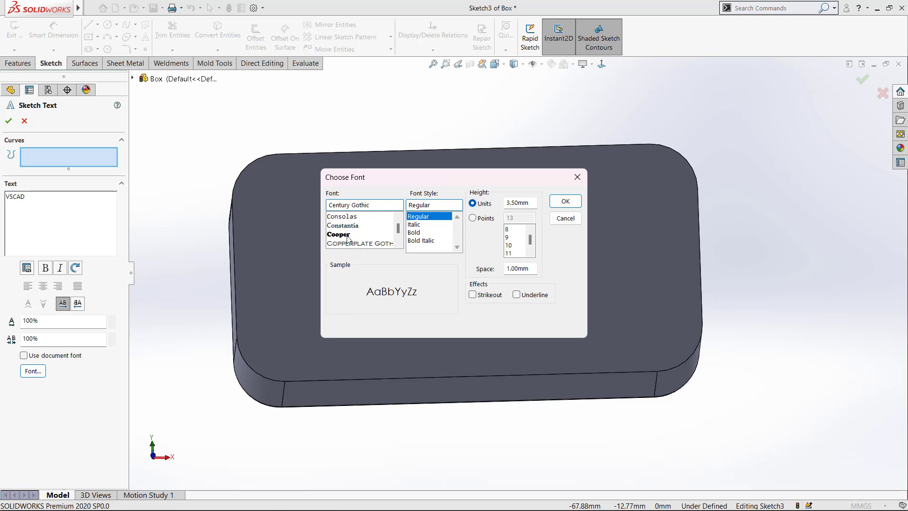
click(348, 234)
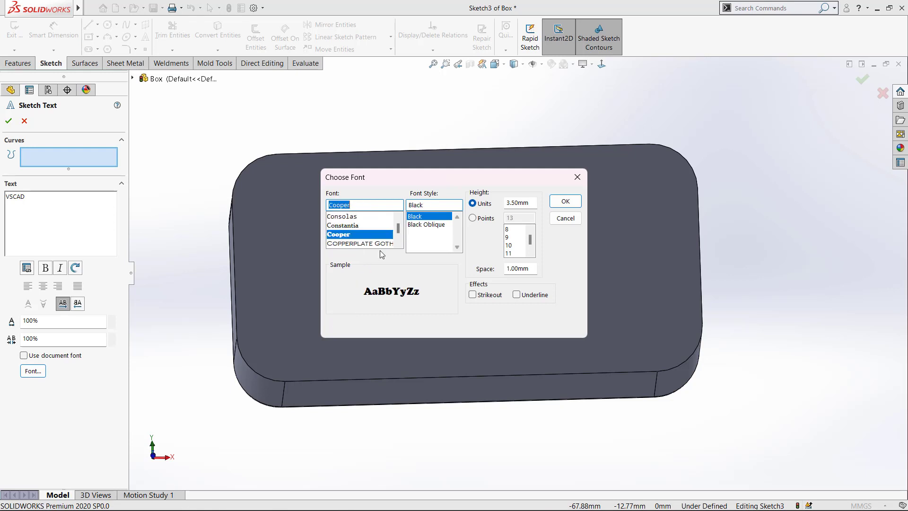
click(440, 224)
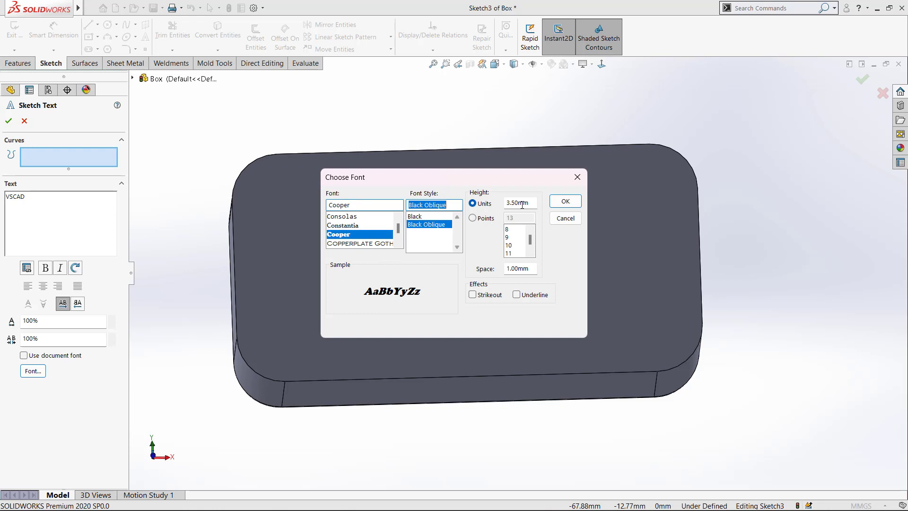
click(473, 218)
click(509, 245)
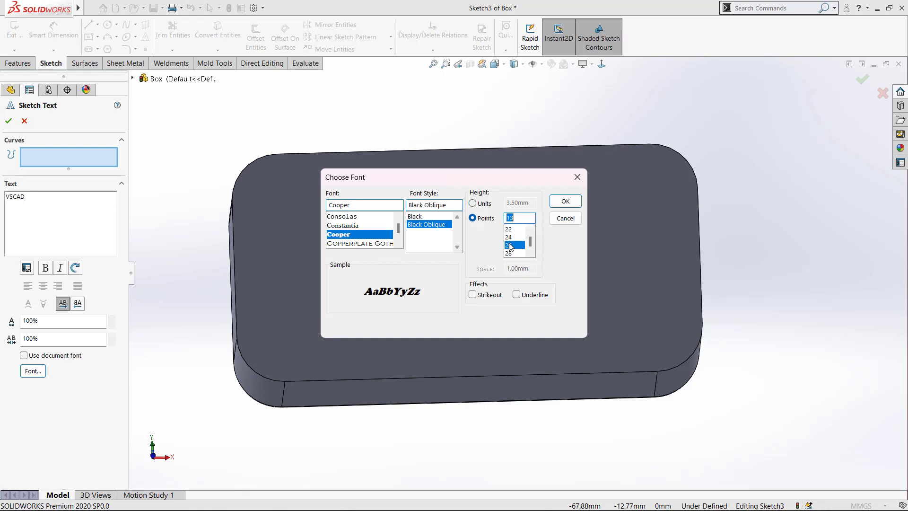
click(565, 201)
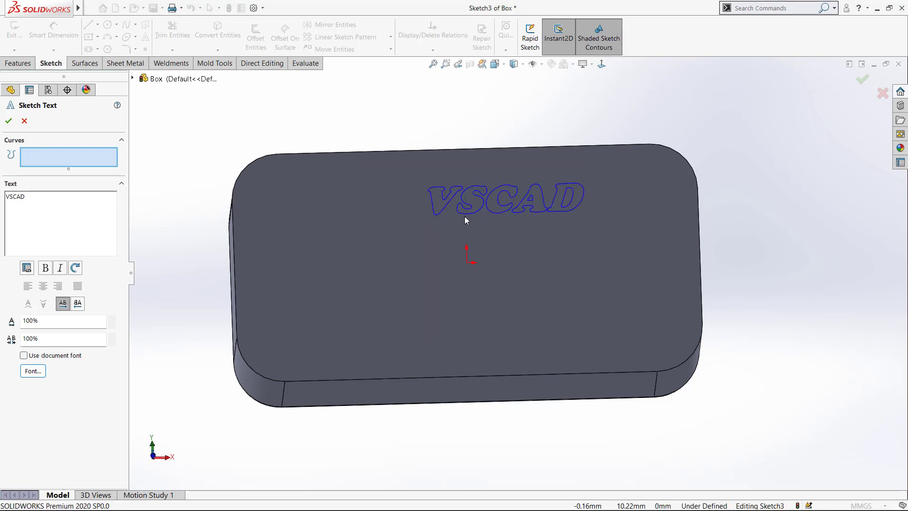
- Reposition the enlarged VSCAD text just above the origin, accept it and exit the sketch
click(394, 224)
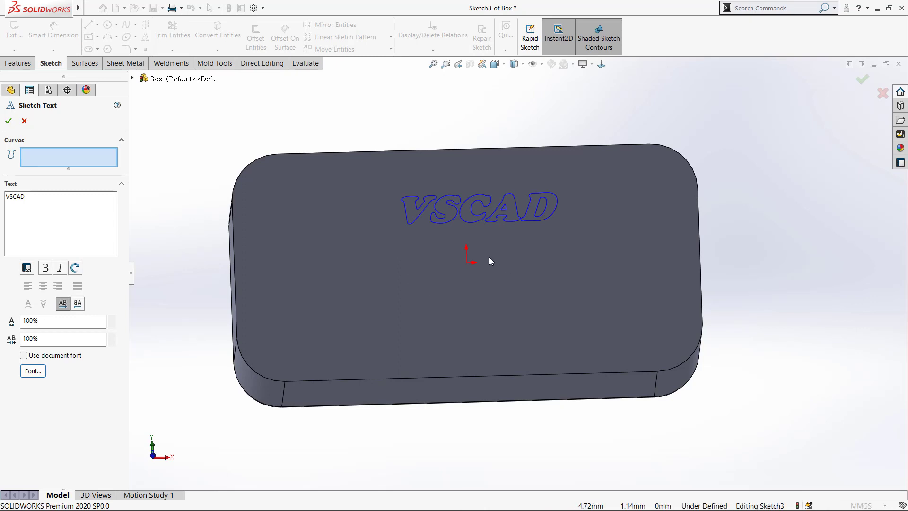
click(9, 122)
middle_drag(425, 300, 432, 212)
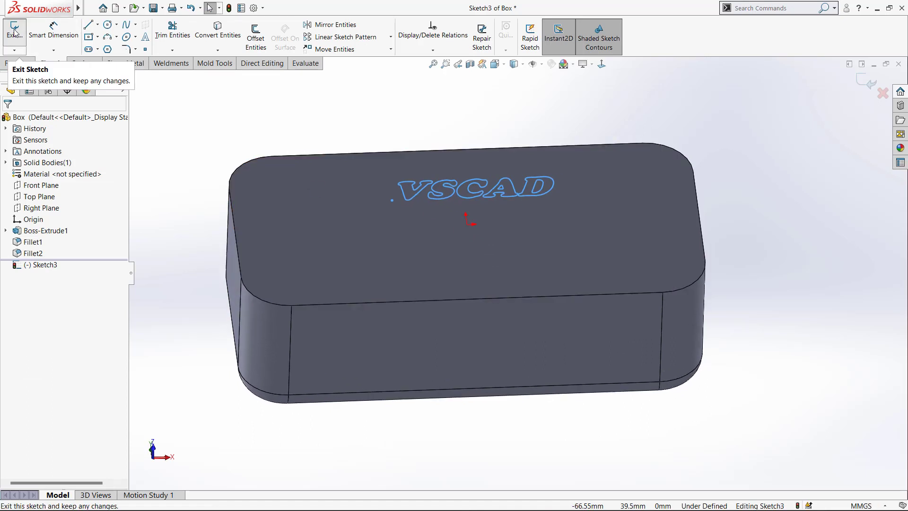
key(w)
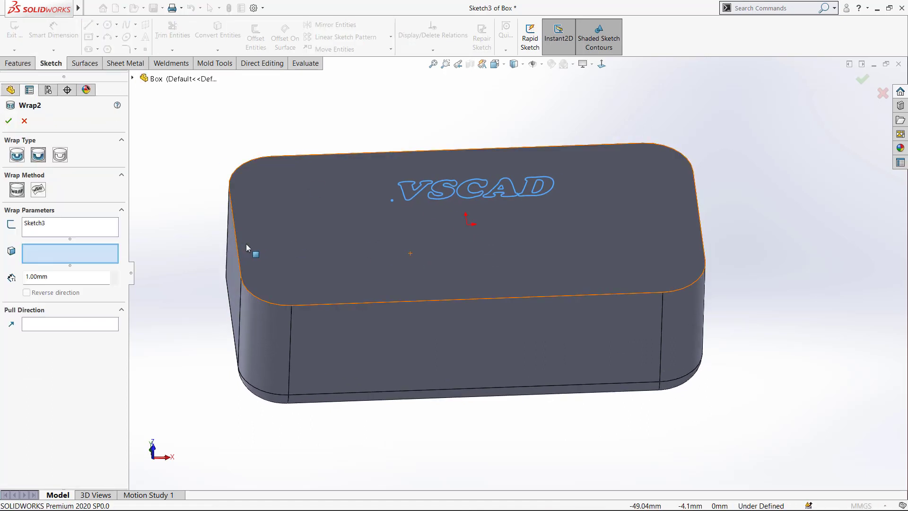
- Apply the wrap of the VSCAD sketch to the box's large flat face at 1.00 mm and accept the feature
middle_drag(416, 253, 416, 287)
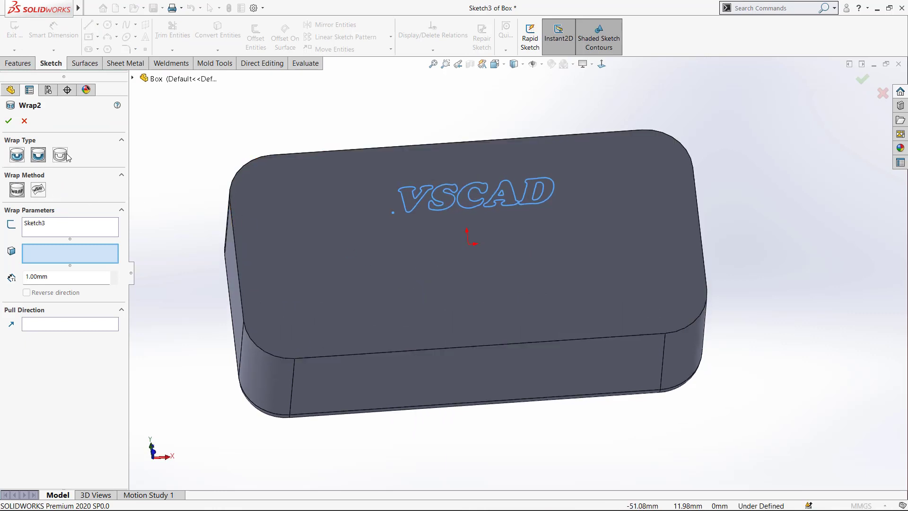
click(38, 156)
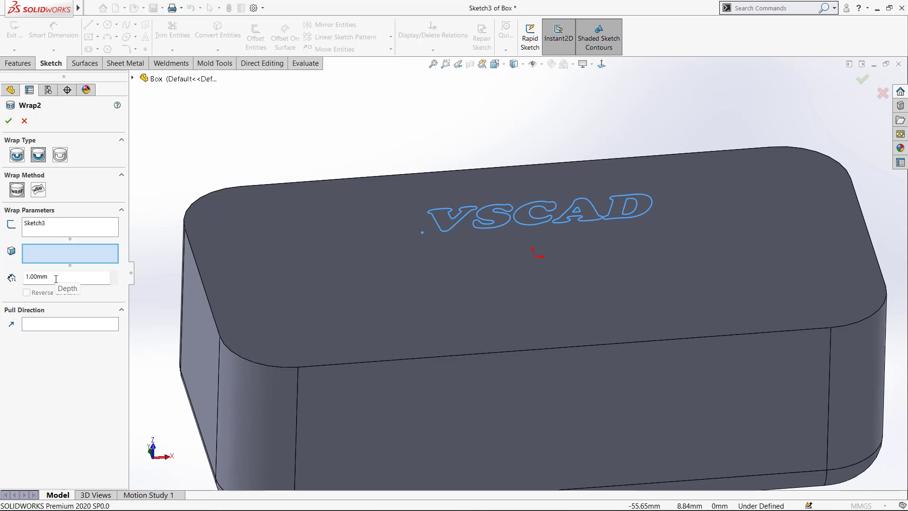
click(284, 279)
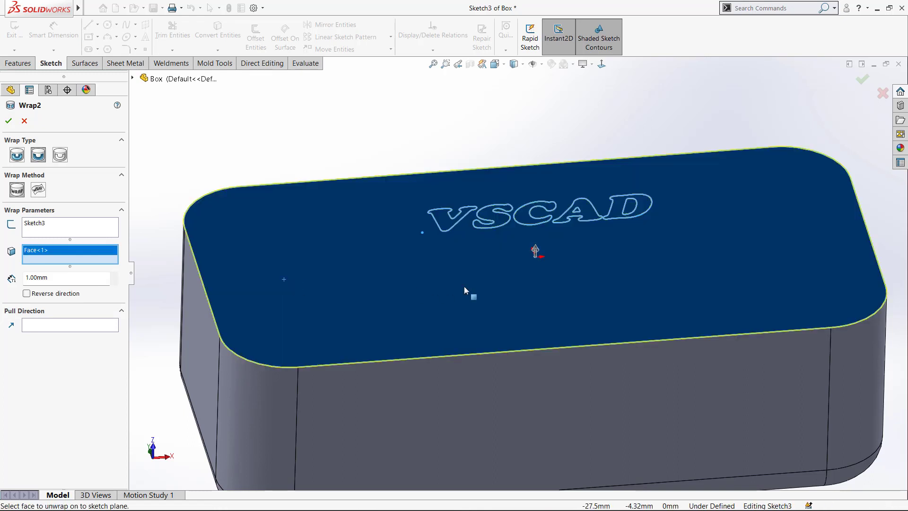
scroll(464, 287, up, 1)
middle_drag(464, 287, 458, 244)
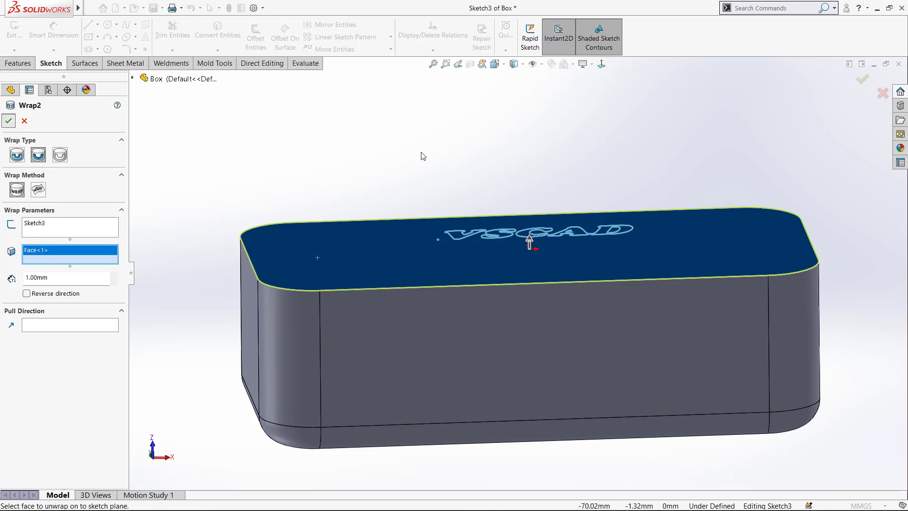
key(Return)
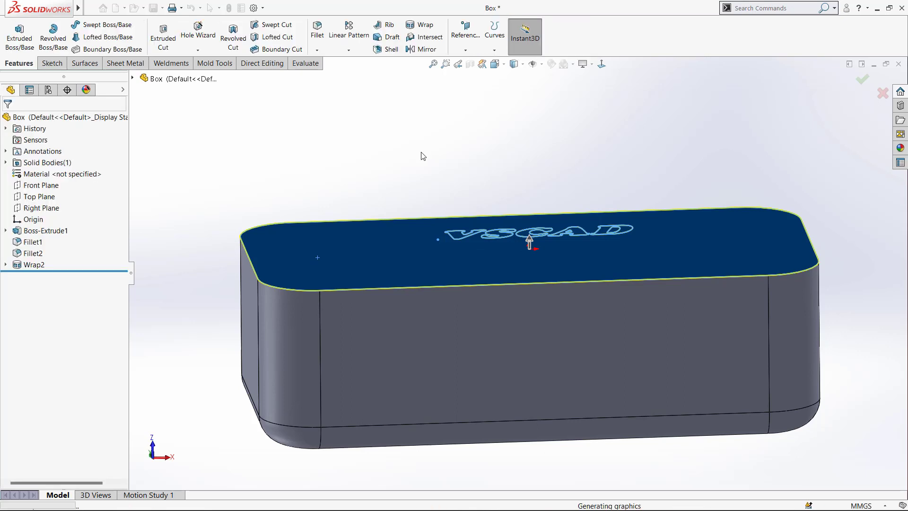
- Examine the wrapped VSCAD lettering on the large face from several angles, checking its direction relative to the surface
scroll(514, 239, down, 5)
middle_drag(442, 252, 441, 396)
scroll(384, 303, up, 2)
middle_drag(536, 316, 538, 220)
scroll(566, 296, up, 3)
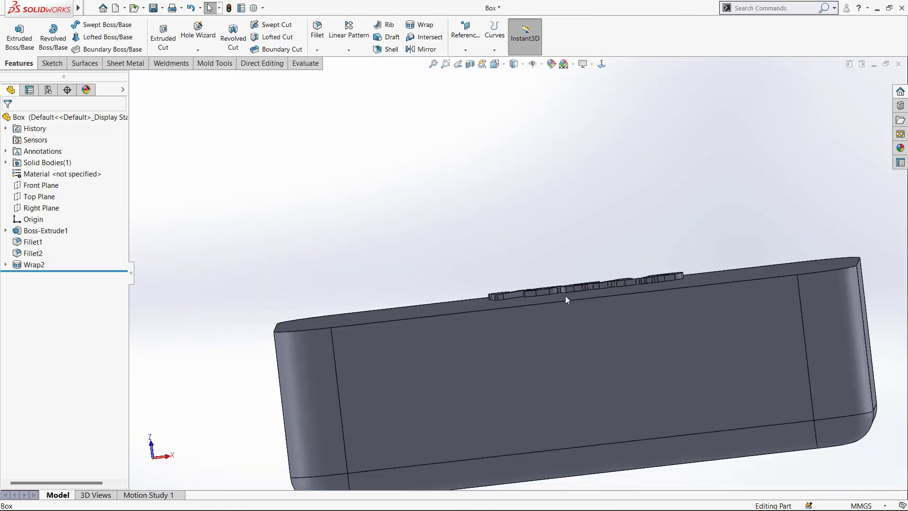
scroll(578, 299, down, 3)
scroll(567, 297, up, 4)
scroll(520, 286, down, 3)
middle_drag(519, 288, 527, 361)
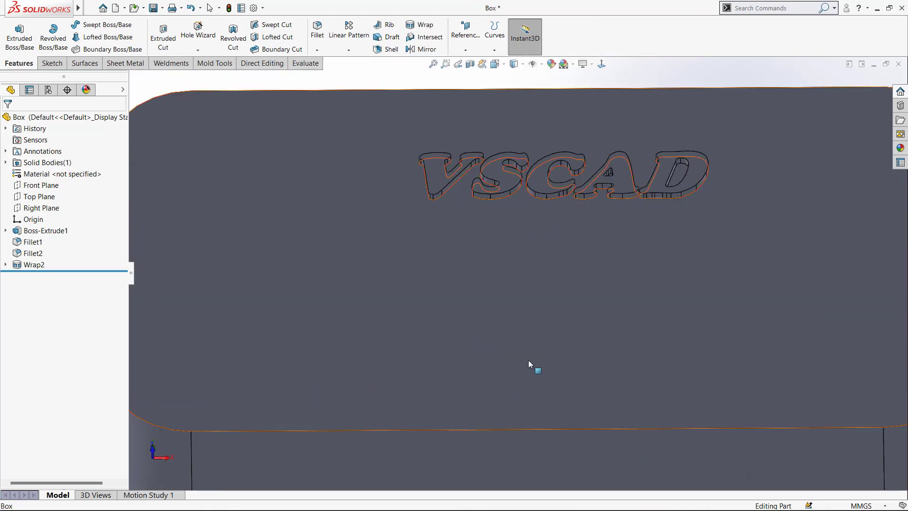
scroll(541, 265, up, 4)
scroll(544, 238, down, 2)
scroll(475, 228, down, 2)
middle_drag(475, 253, 491, 180)
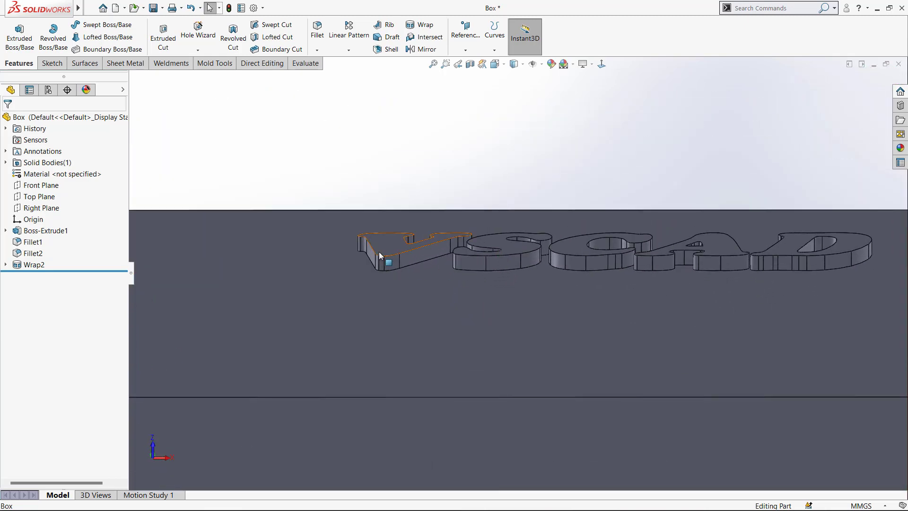
scroll(437, 271, down, 2)
middle_drag(441, 266, 417, 275)
scroll(418, 276, up, 6)
middle_drag(605, 279, 523, 381)
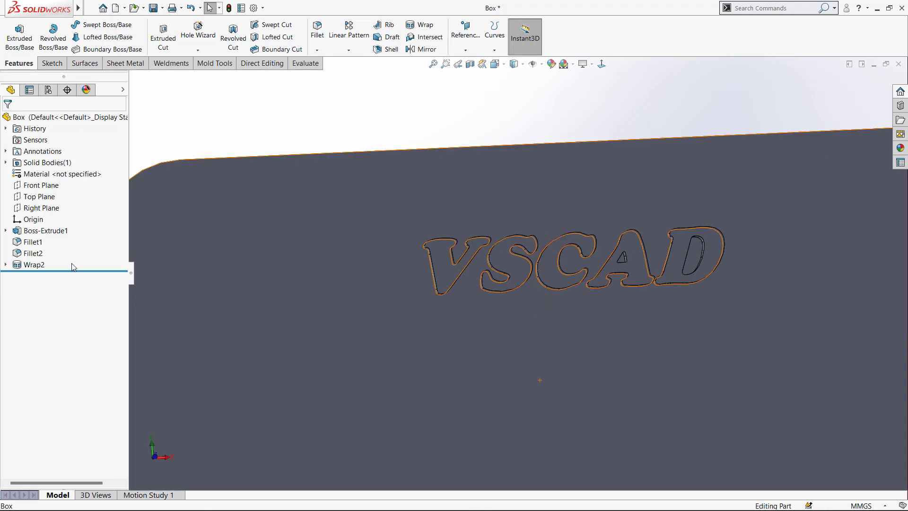
- Edit the VSCAD wrap feature and change its wrap type to Deboss
click(33, 265)
click(42, 236)
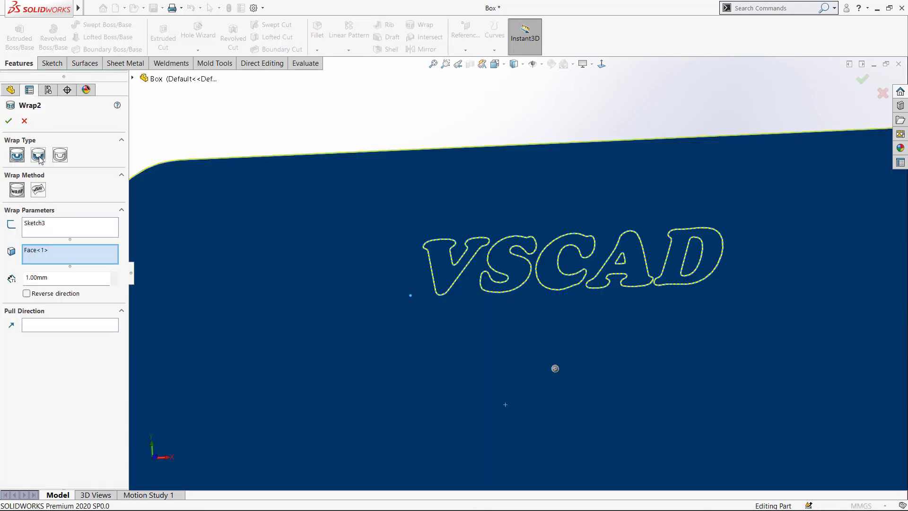
click(38, 155)
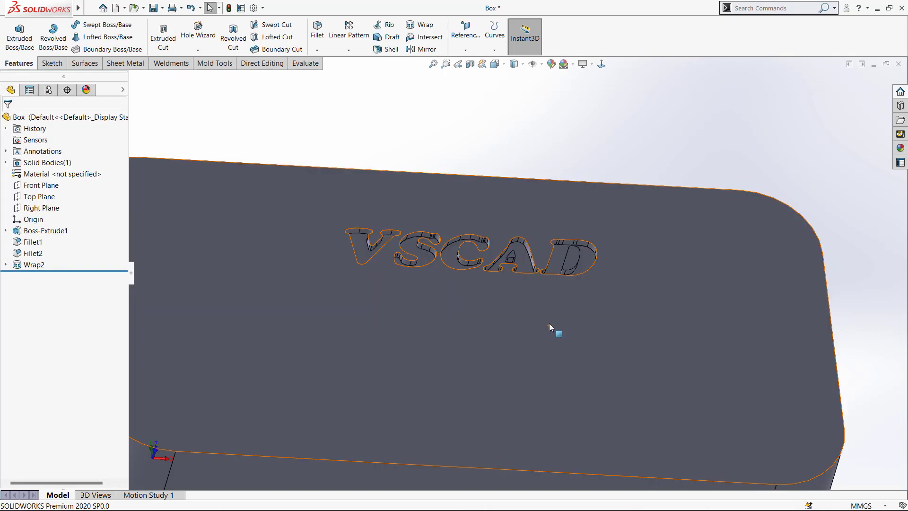
- Examine the debossed VSCAD letters up close and from several angles on the box's large face
middle_drag(549, 325, 548, 251)
scroll(393, 282, down, 4)
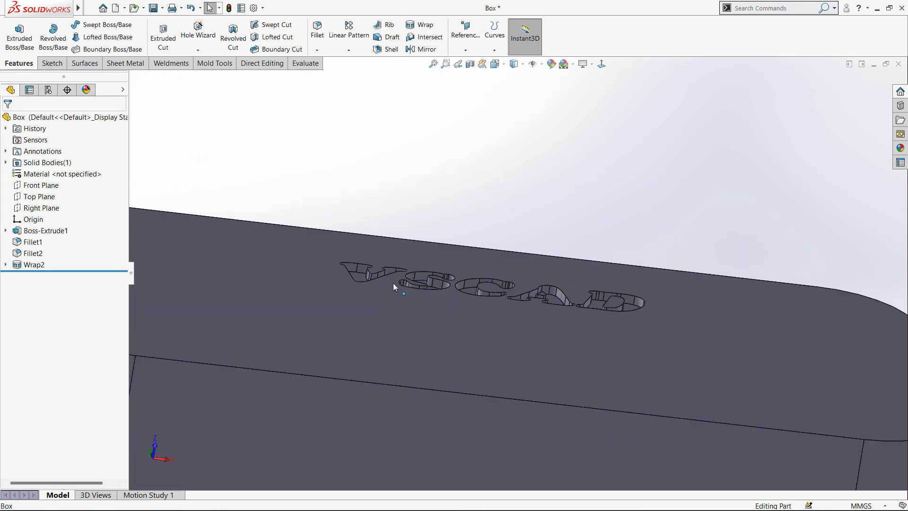
middle_drag(394, 284, 407, 351)
scroll(511, 264, up, 5)
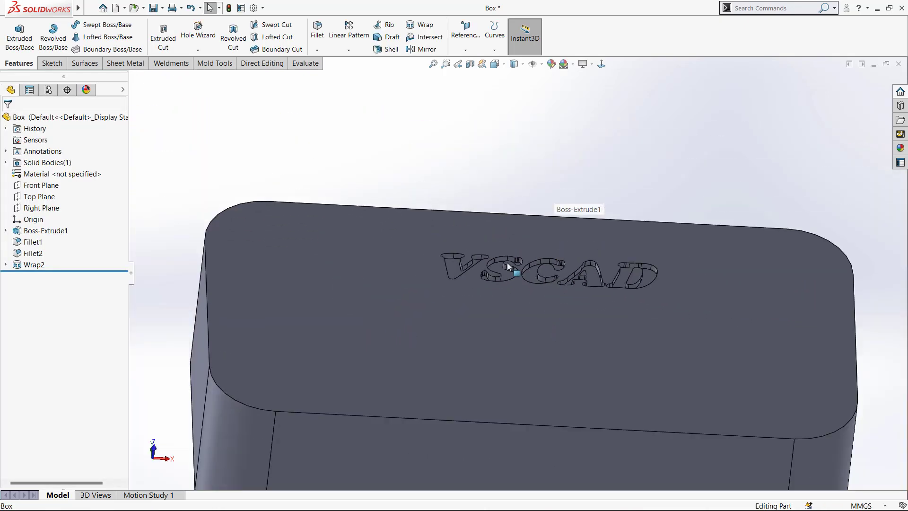
scroll(473, 261, down, 4)
mouse_move(466, 245)
middle_down()
mouse_move(458, 292)
mouse_move(436, 278)
mouse_move(445, 290)
mouse_move(461, 258)
middle_up()
scroll(445, 290, down, 3)
scroll(478, 277, up, 6)
middle_drag(522, 301, 439, 201)
scroll(412, 269, down, 3)
scroll(412, 259, down, 2)
scroll(511, 279, up, 4)
scroll(564, 265, down, 3)
scroll(563, 265, up, 4)
scroll(555, 280, down, 1)
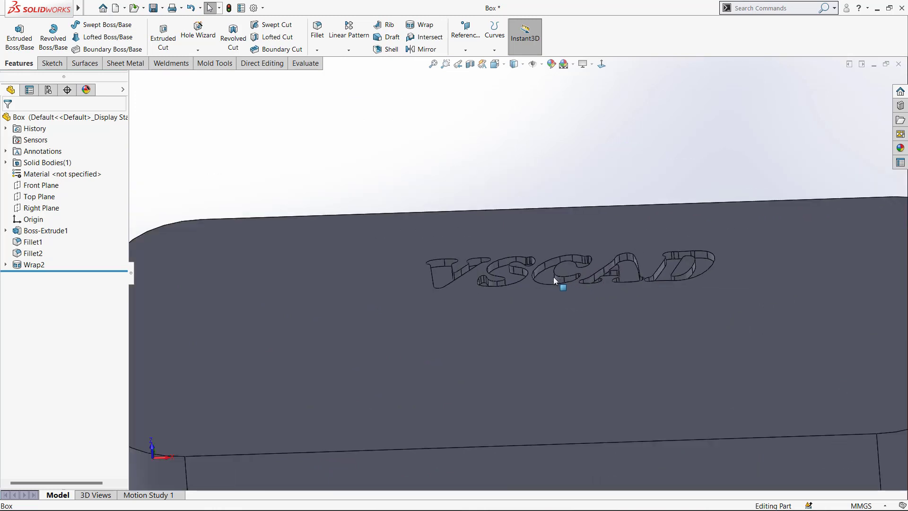
- Edit the VSCAD wrap feature again, change its wrap type to Scribe and accept it
middle_drag(555, 279, 563, 353)
click(31, 265)
click(41, 235)
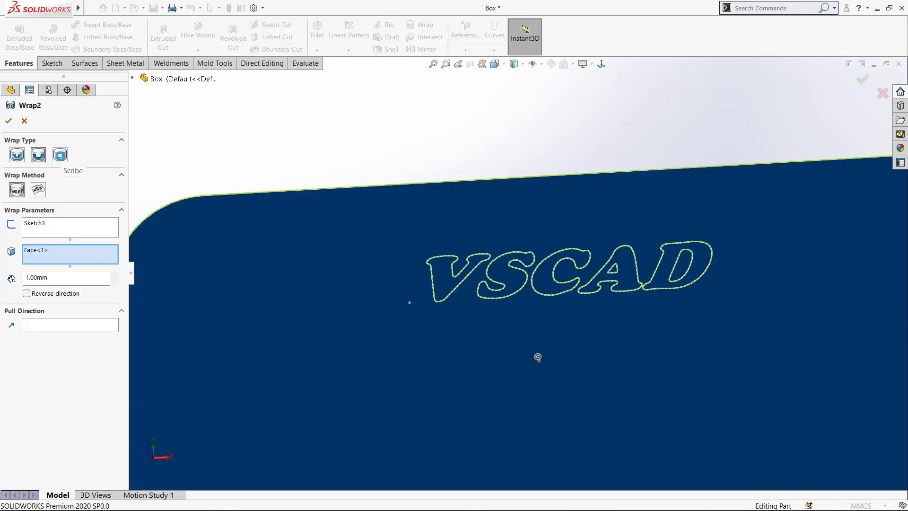
click(60, 154)
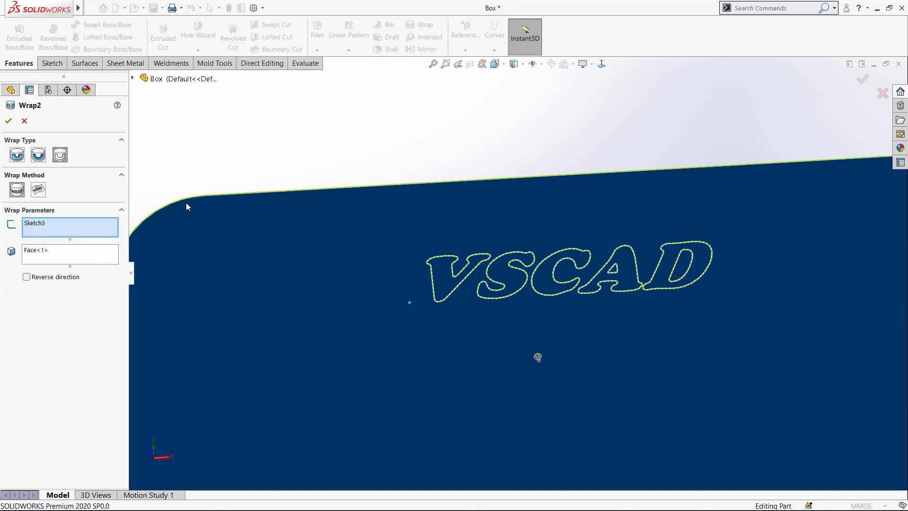
click(8, 121)
- Examine the scribed VSCAD outlines on the large face, both up close and with the whole box in view
scroll(572, 314, up, 3)
scroll(572, 314, down, 4)
scroll(463, 266, up, 2)
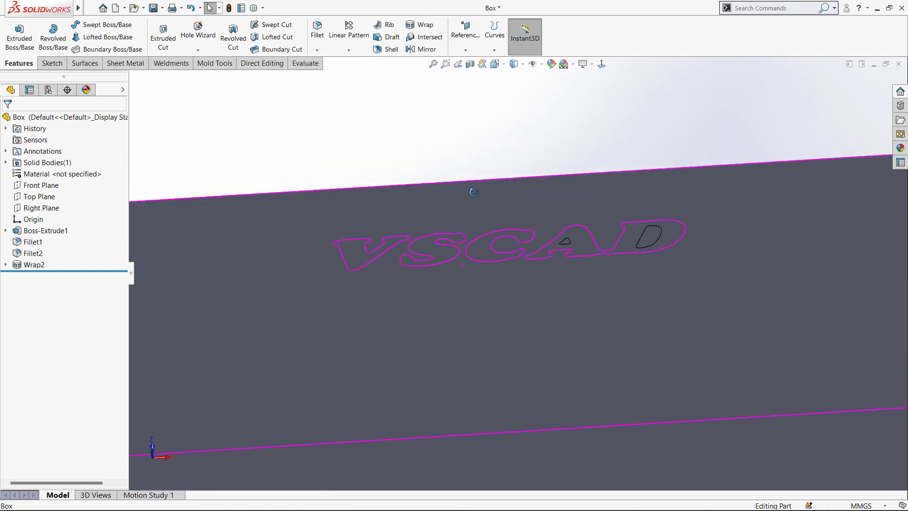
scroll(368, 274, down, 4)
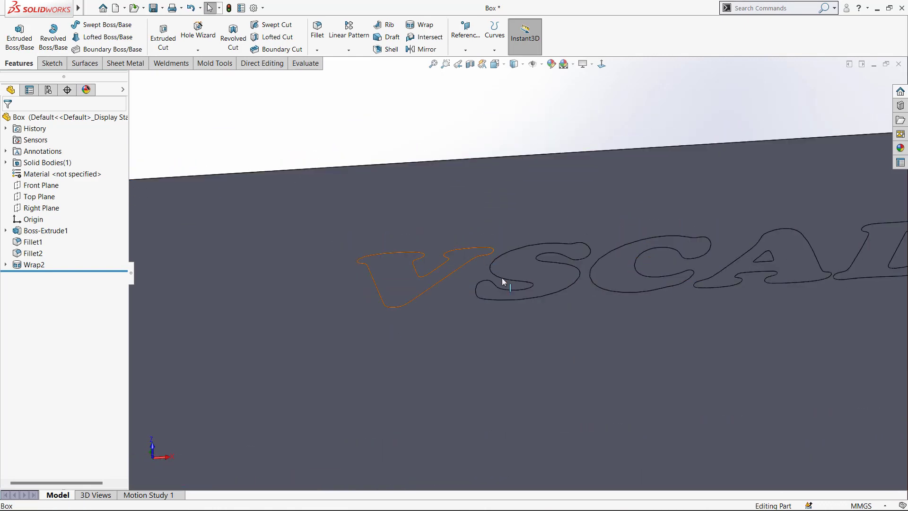
scroll(426, 296, up, 1)
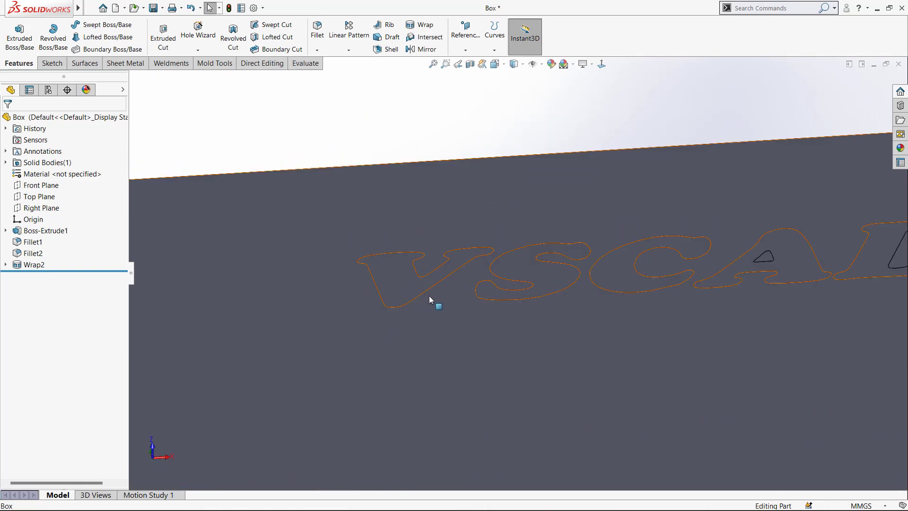
scroll(591, 310, up, 2)
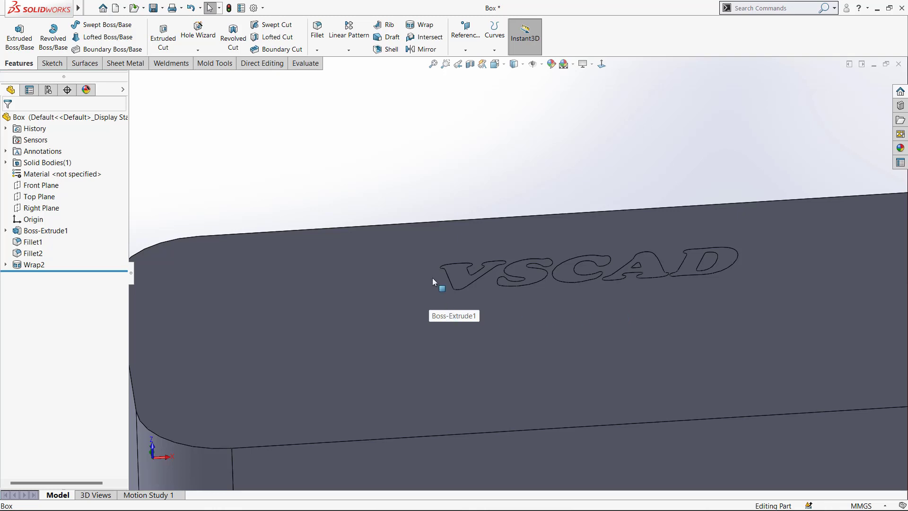
scroll(552, 283, down, 2)
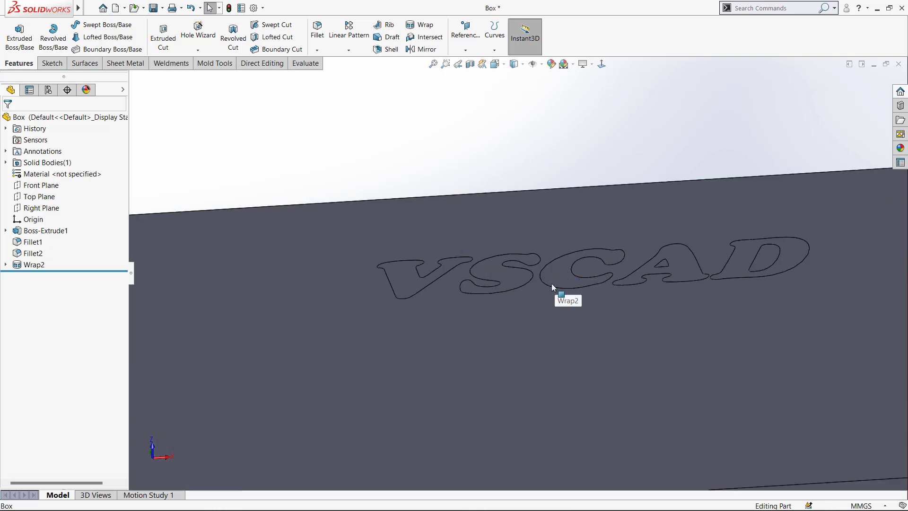
scroll(406, 277, down, 2)
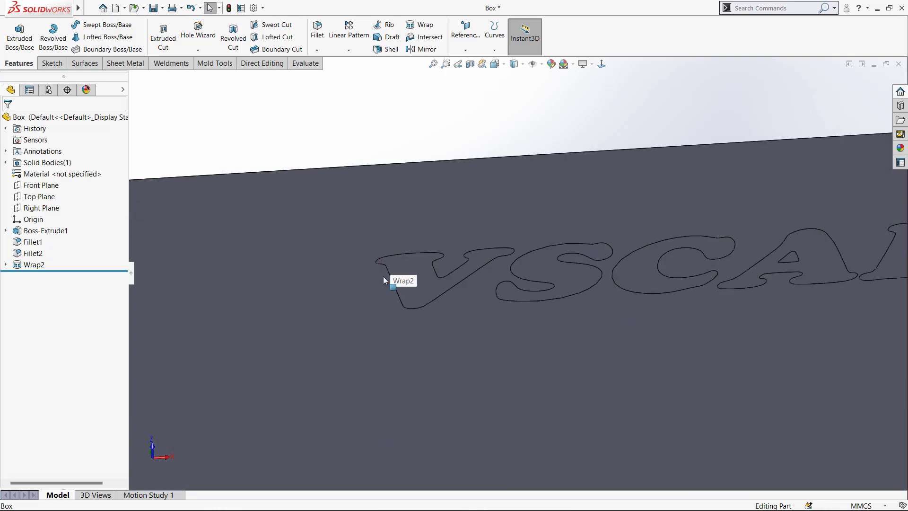
scroll(499, 266, up, 3)
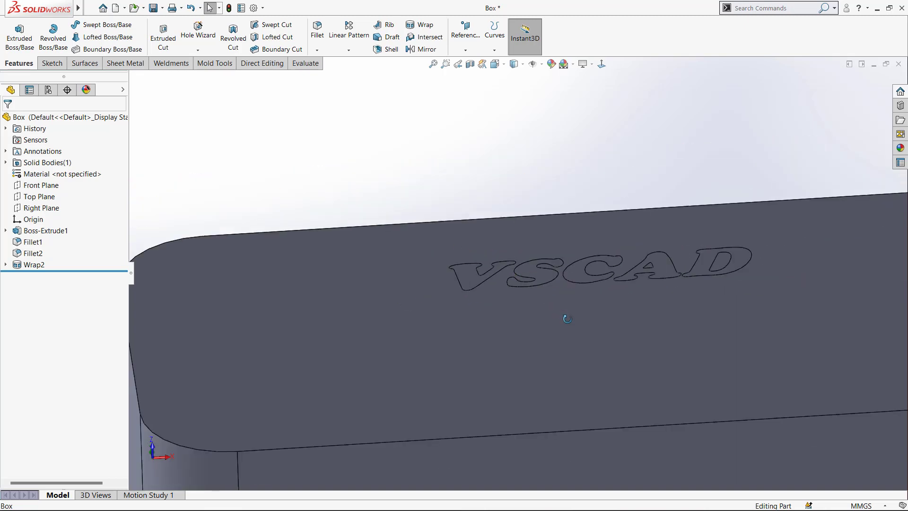
middle_drag(567, 319, 520, 258)
scroll(490, 296, down, 3)
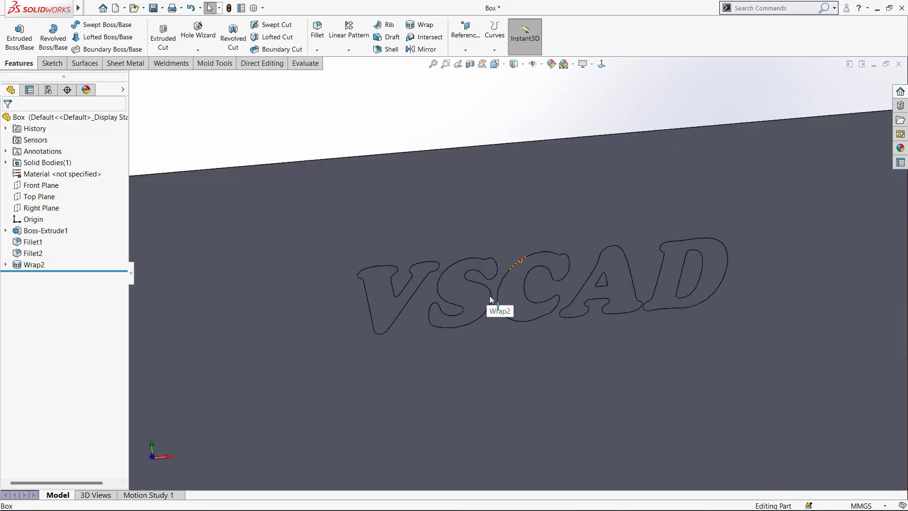
scroll(489, 296, up, 5)
middle_drag(544, 328, 561, 400)
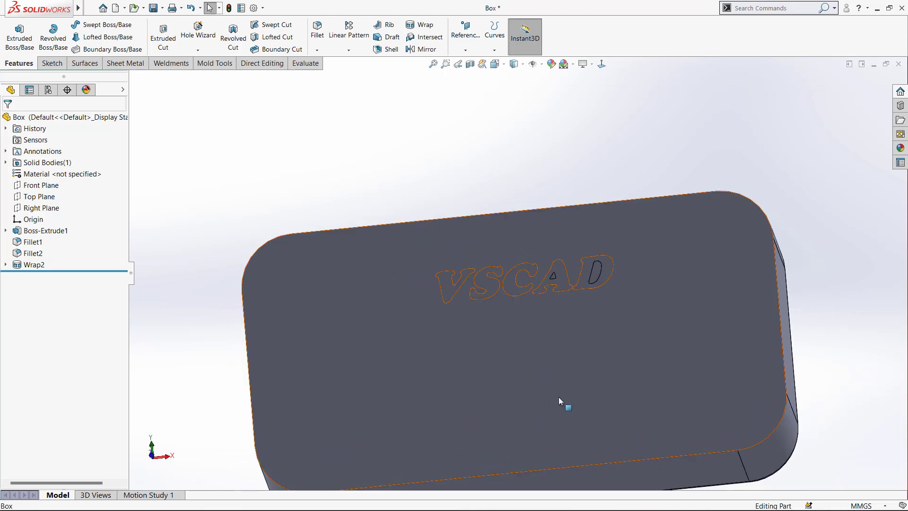
scroll(544, 328, up, 2)
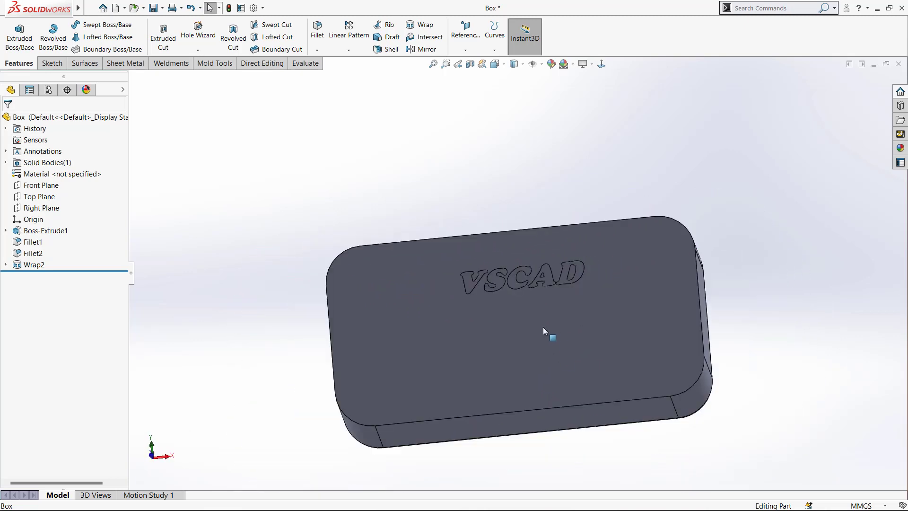
scroll(544, 328, down, 4)
middle_drag(544, 310, 461, 311)
scroll(518, 315, up, 3)
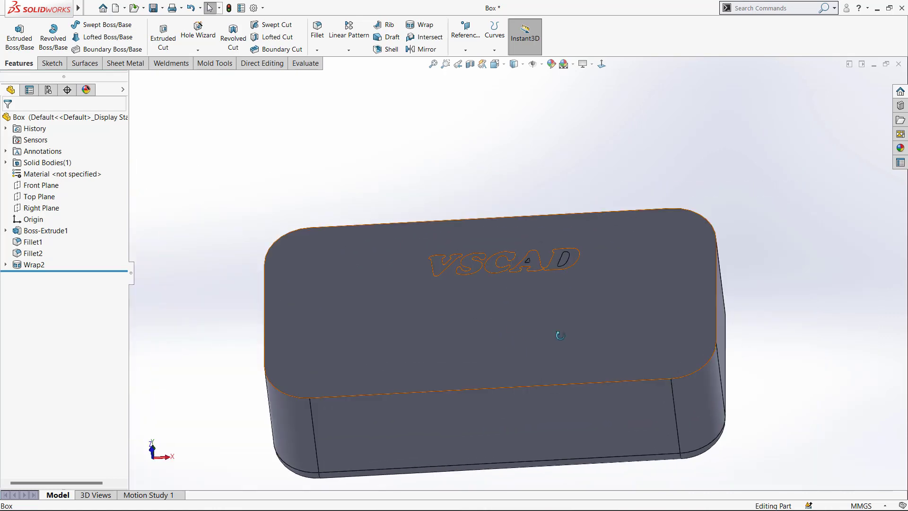
middle_drag(560, 335, 501, 359)
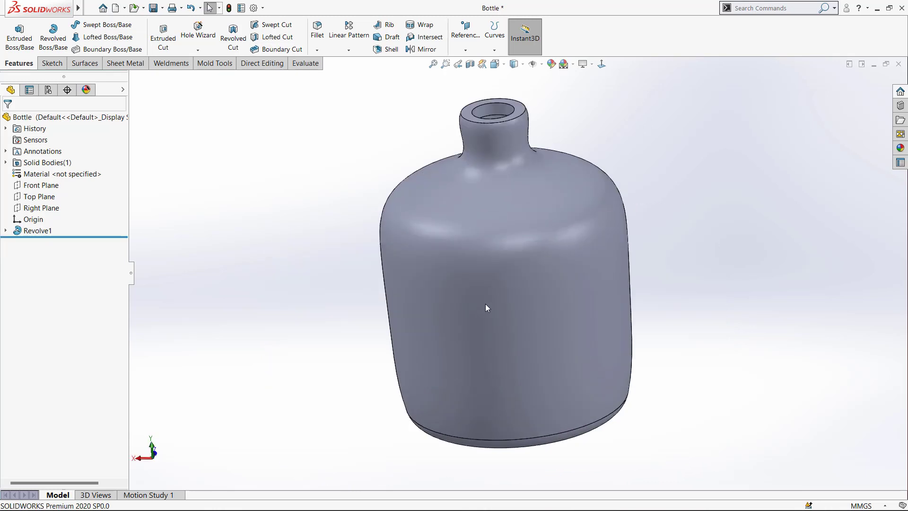
- Create a reference plane offset 30 mm from the Right Plane in the Bottle part
middle_drag(486, 307, 516, 296)
scroll(526, 314, up, 4)
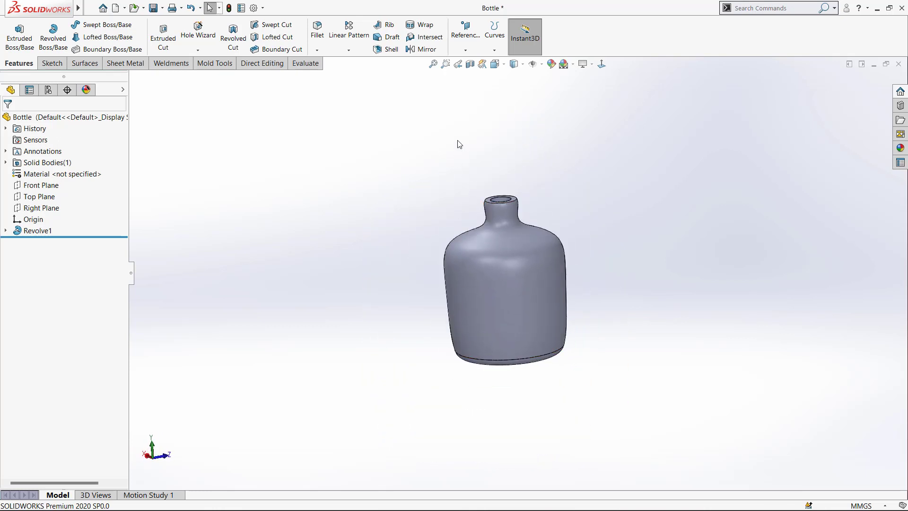
click(515, 297)
click(334, 309)
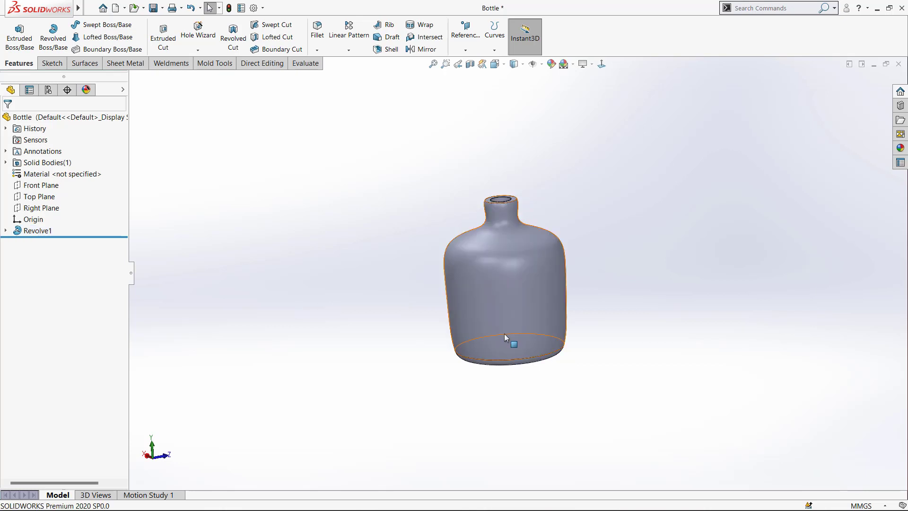
click(467, 37)
click(473, 66)
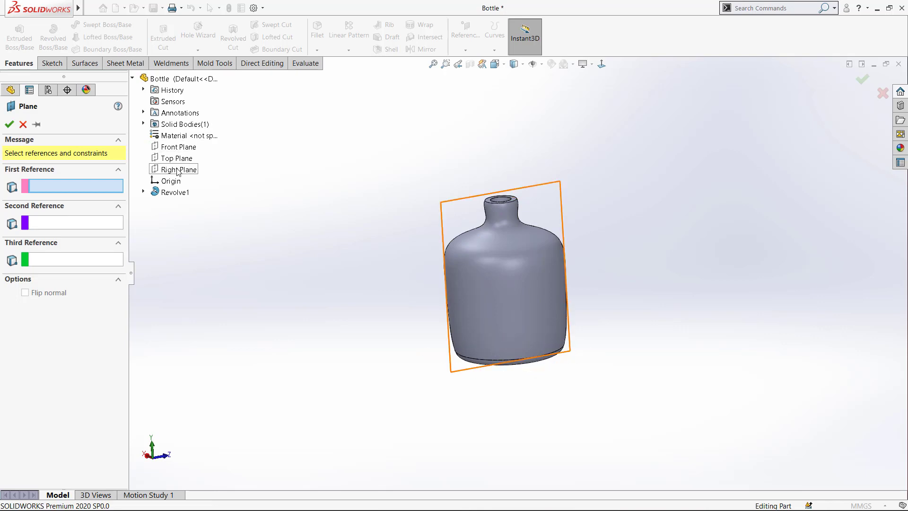
click(179, 169)
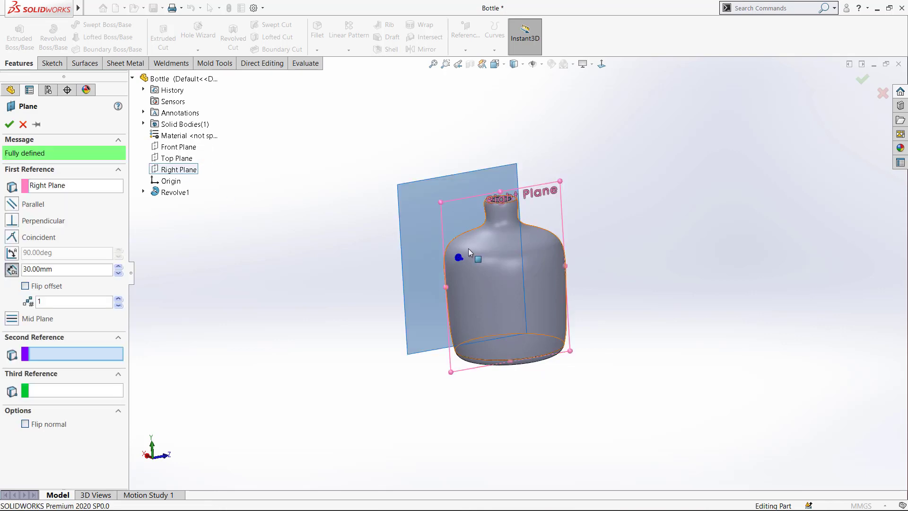
mouse_move(556, 291)
middle_down()
mouse_move(632, 302)
mouse_move(673, 268)
mouse_move(634, 334)
mouse_move(547, 283)
middle_up()
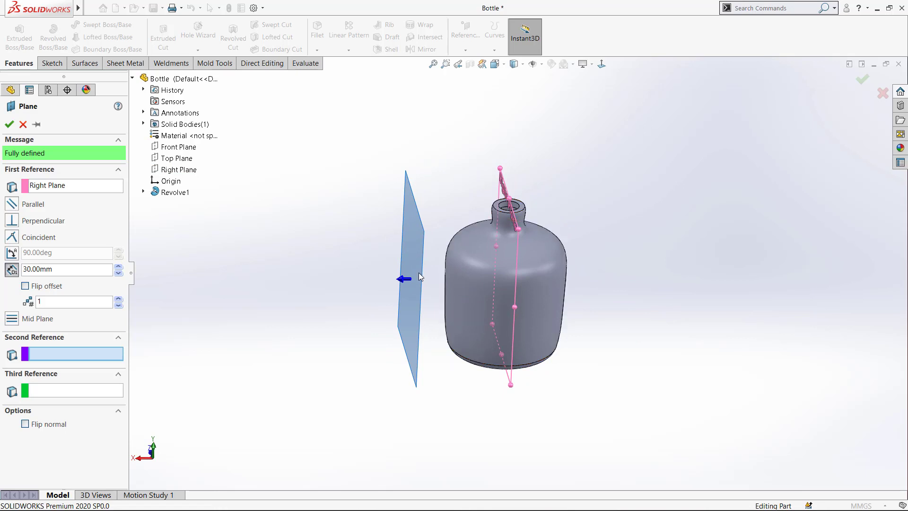
click(9, 125)
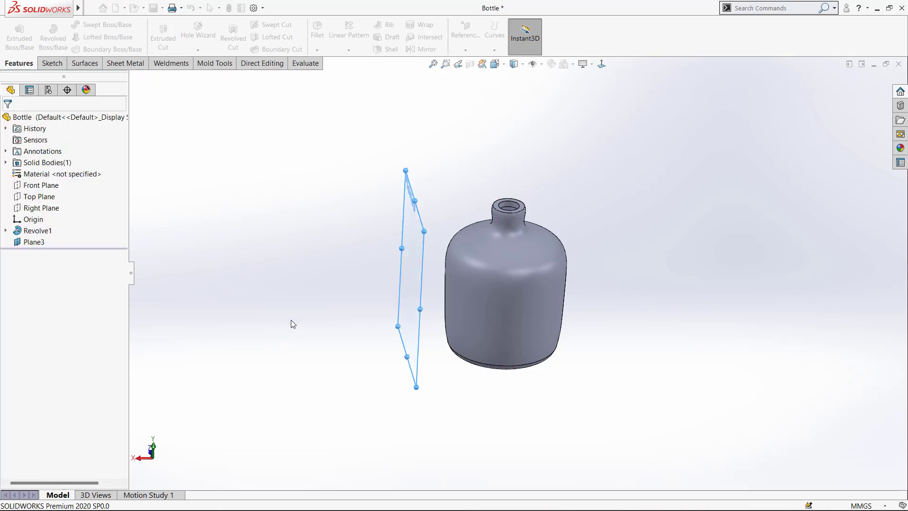
middle_drag(523, 375, 542, 330)
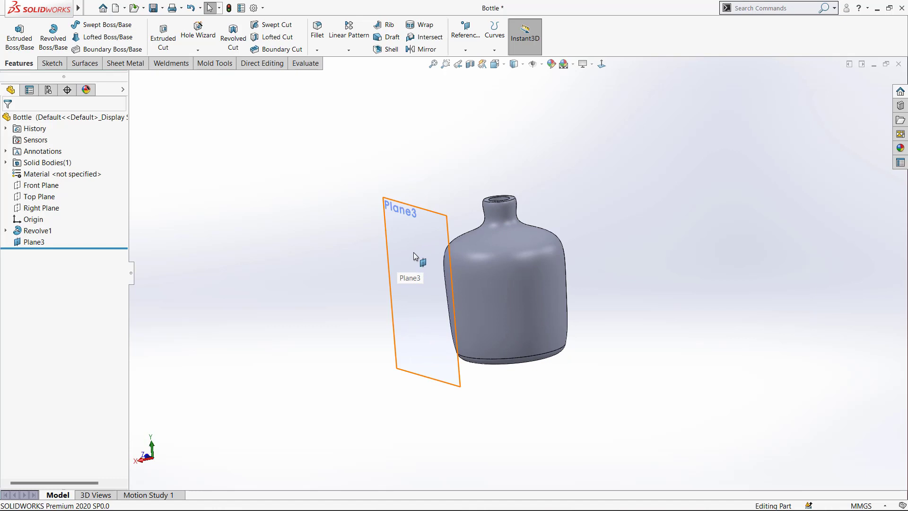
- Start a sketch on the offset plane beside the bottle and place the text VSCAD in front of the body
click(399, 249)
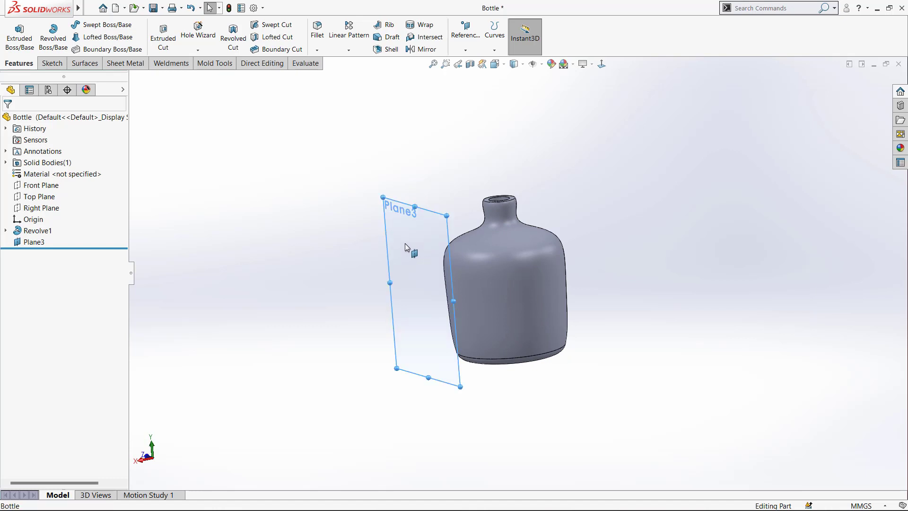
click(445, 216)
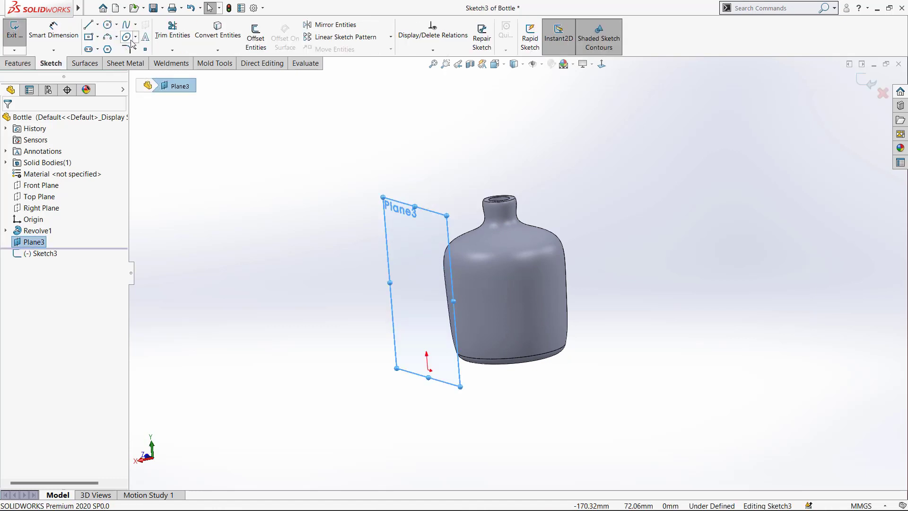
click(145, 38)
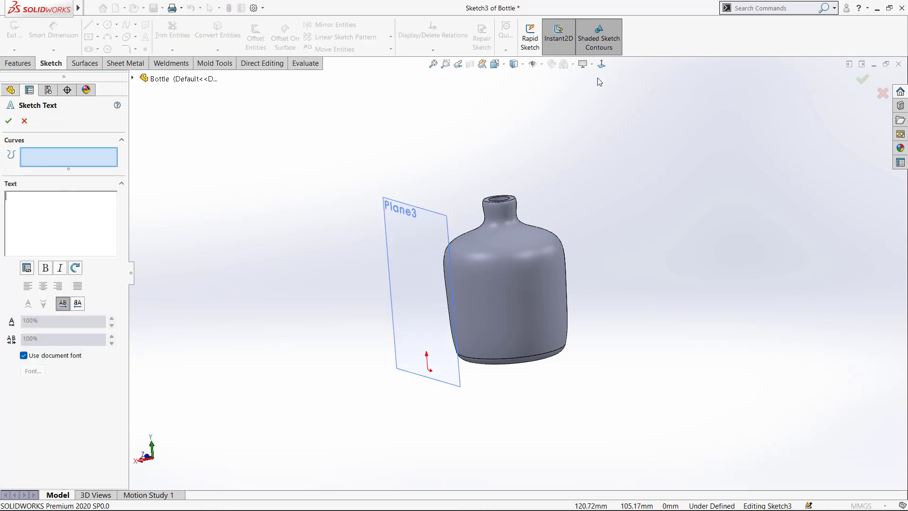
click(602, 64)
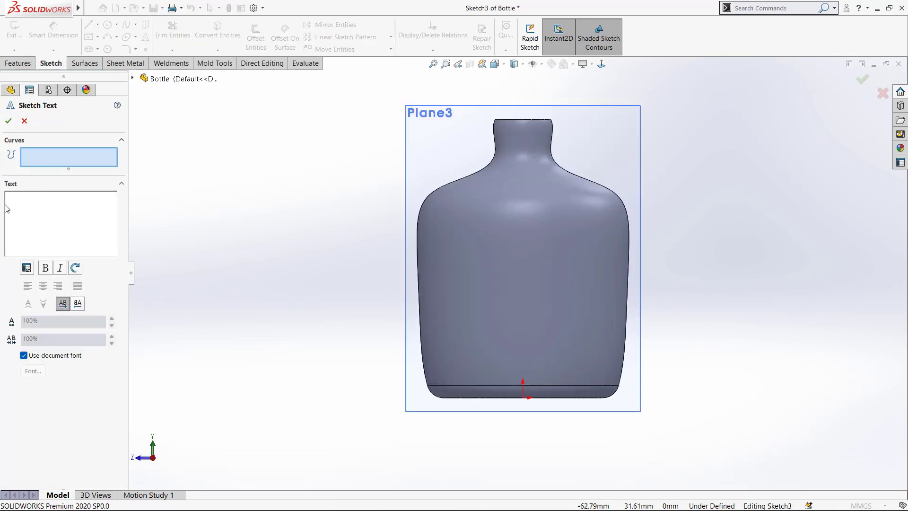
click(32, 212)
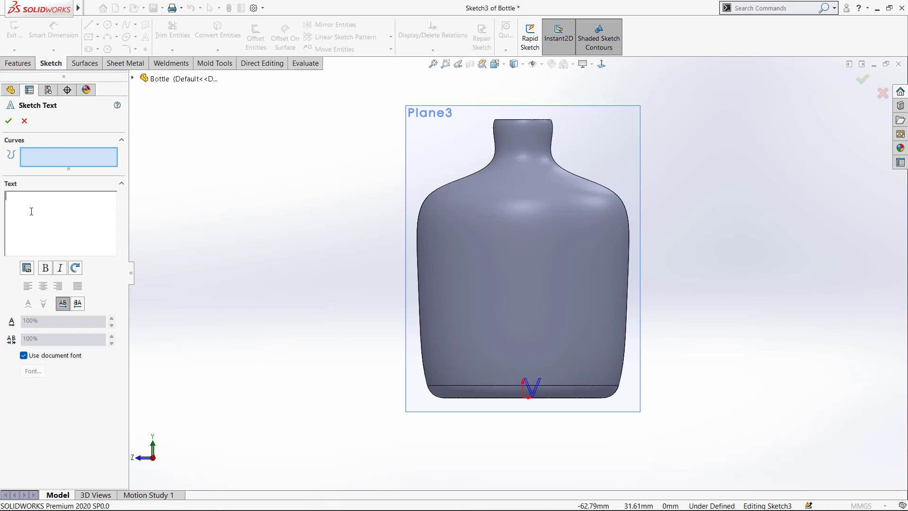
text(VSCAD)
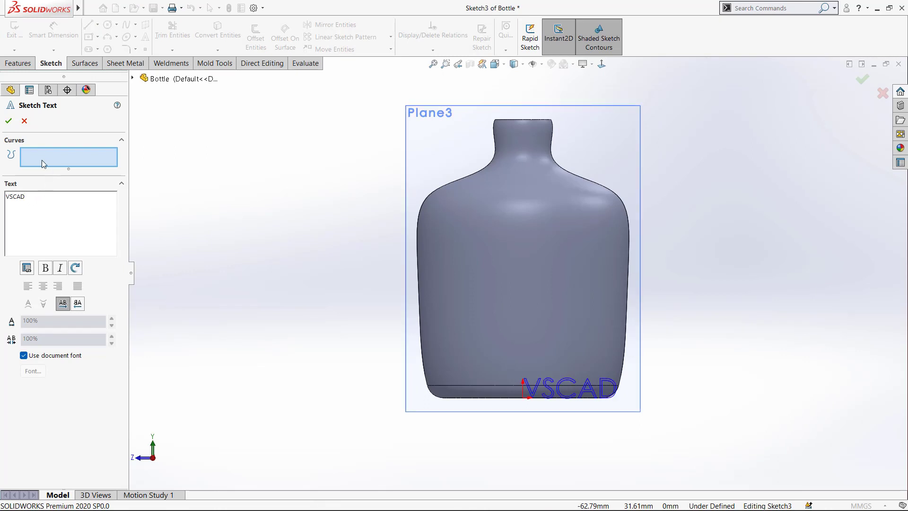
click(476, 268)
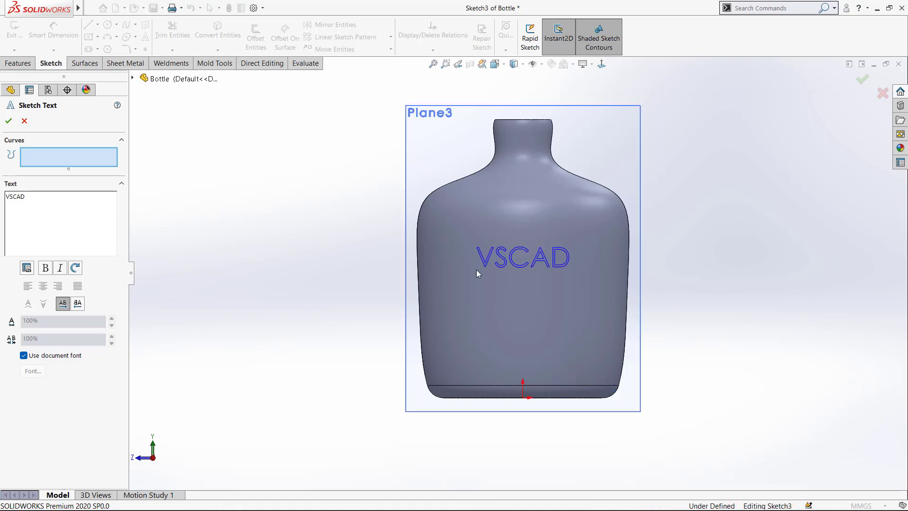
click(478, 280)
click(477, 291)
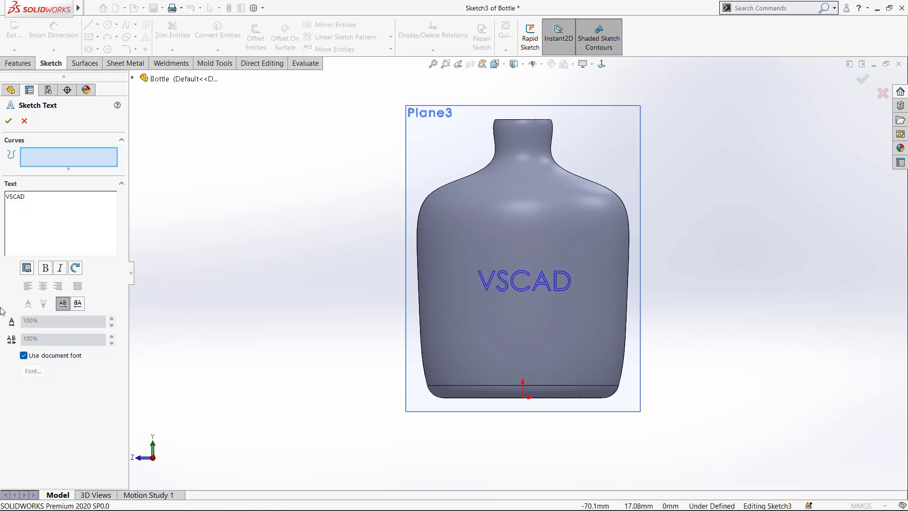
- Override the document font for the VSCAD text with Cooper, style Black, at 20 points
click(25, 356)
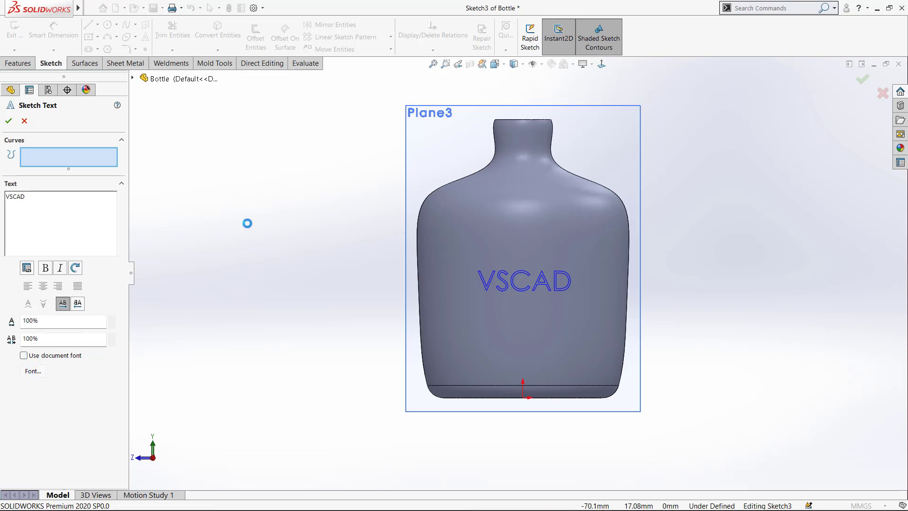
scroll(362, 234, down, 3)
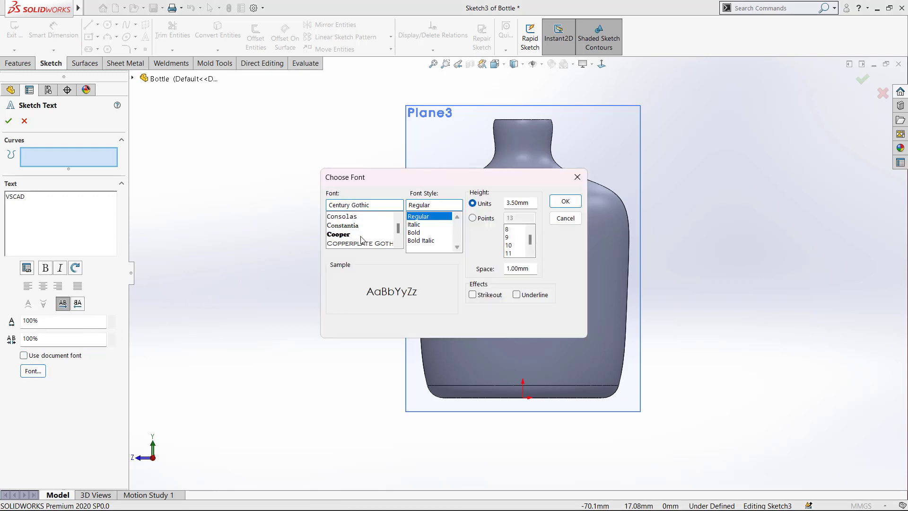
click(344, 236)
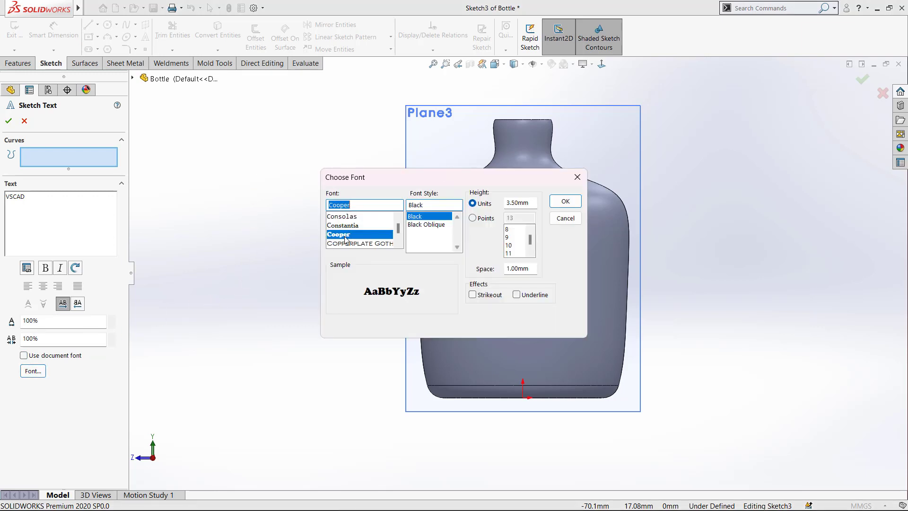
click(486, 220)
scroll(523, 246, down, 1)
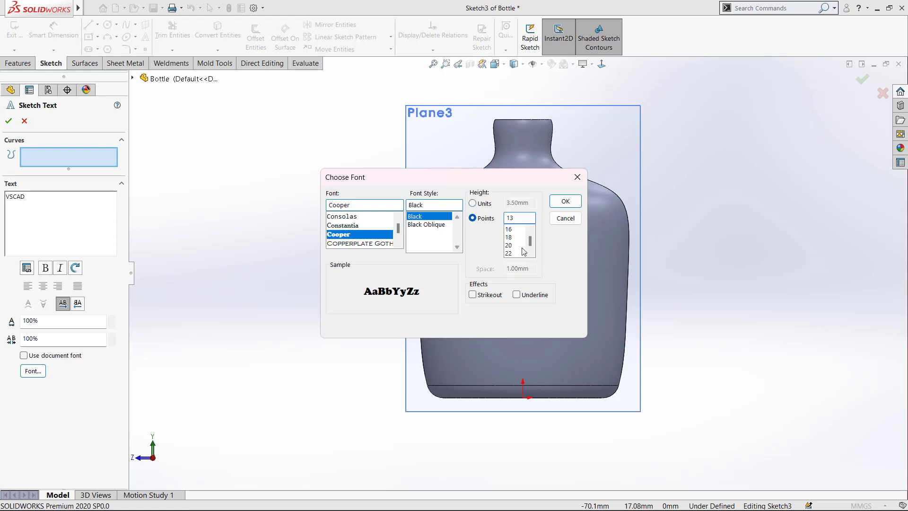
click(509, 246)
click(566, 201)
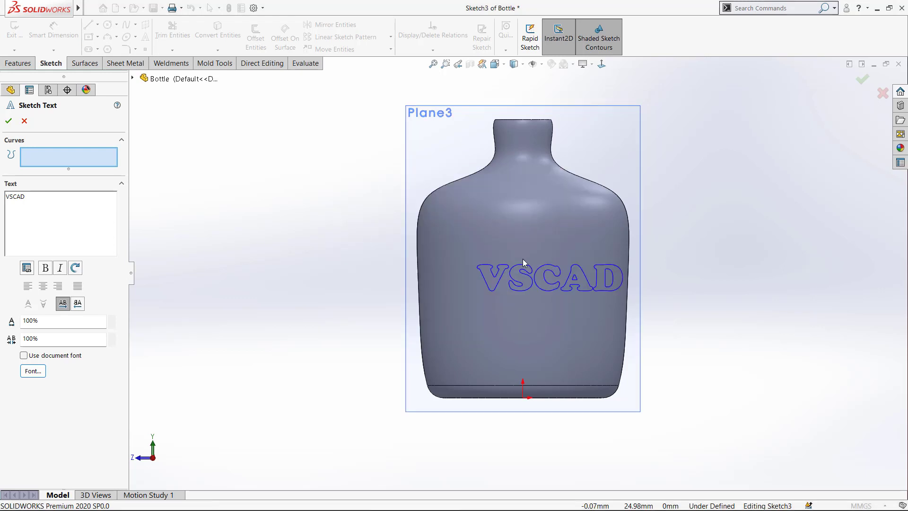
- Reposition the VSCAD text so it is centred across the bottle's body, accept it and exit the sketch
click(461, 300)
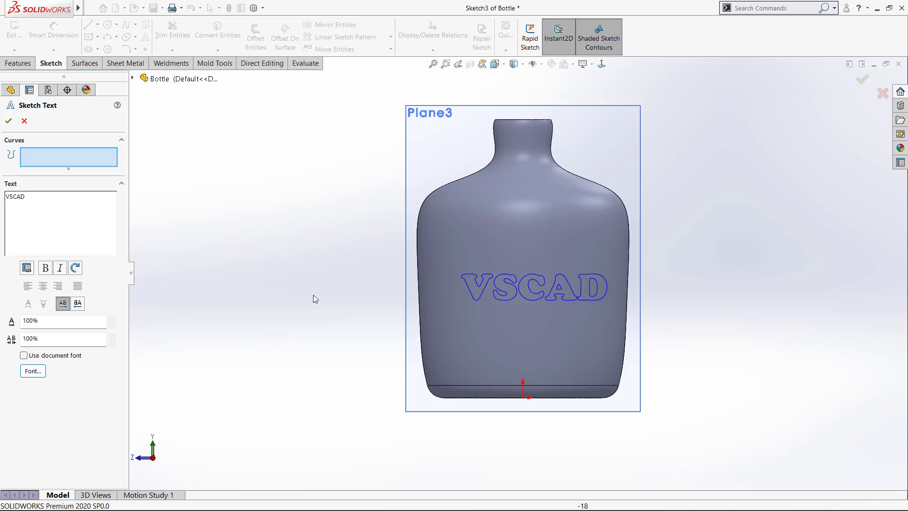
click(455, 293)
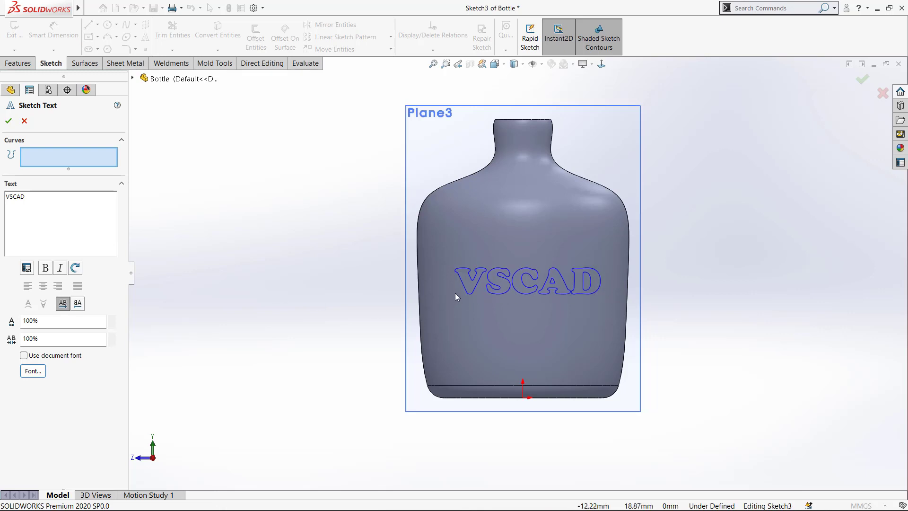
click(455, 297)
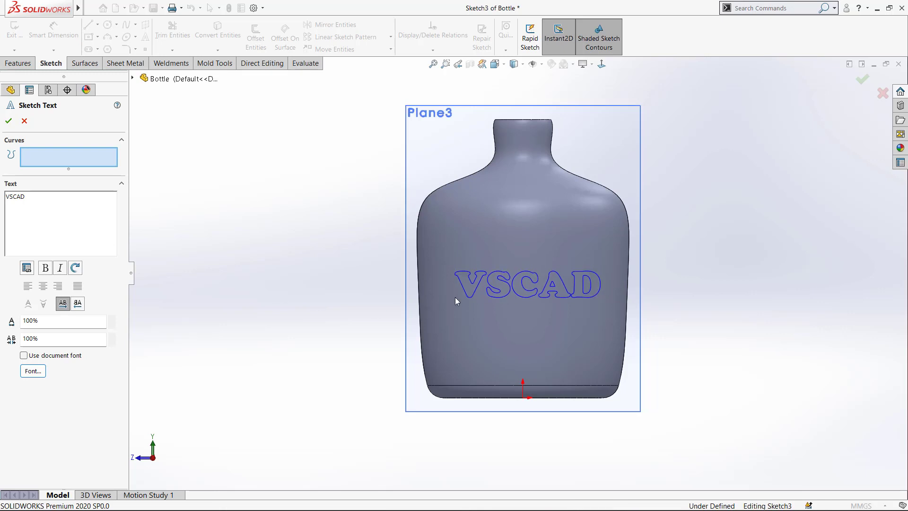
click(8, 122)
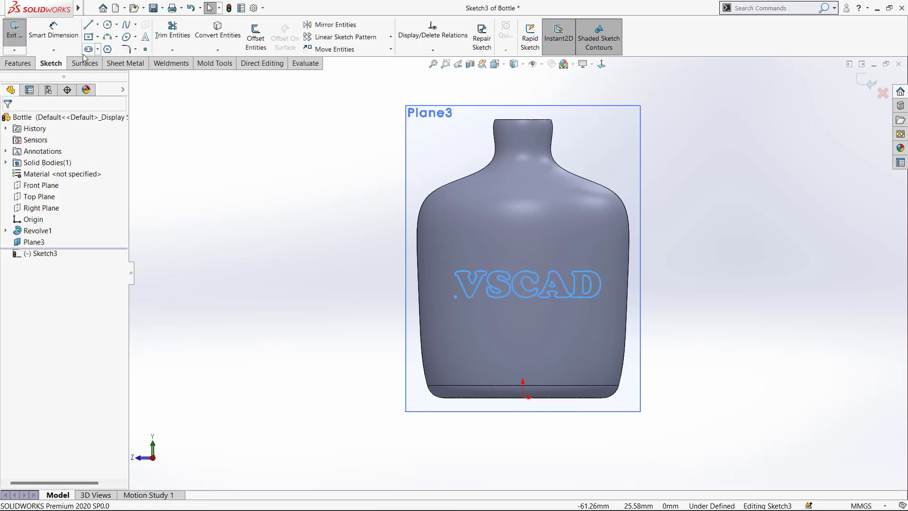
click(14, 30)
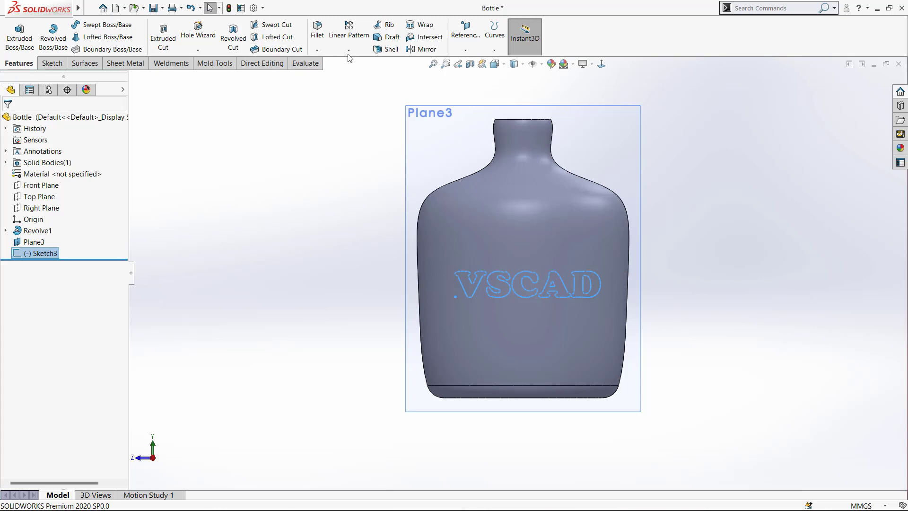
- Wrap the VSCAD sketch onto the bottle's outer body face as an Emboss with 1 mm thickness
click(421, 25)
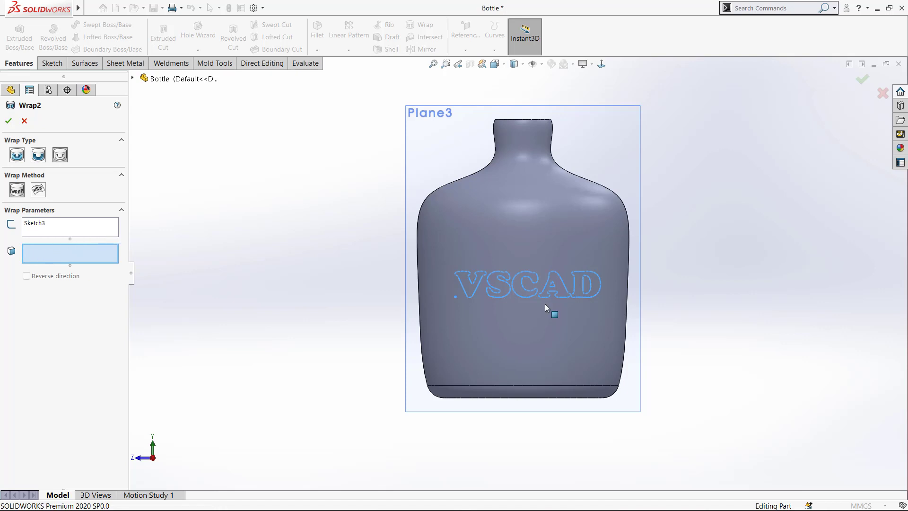
key(ctrl+7)
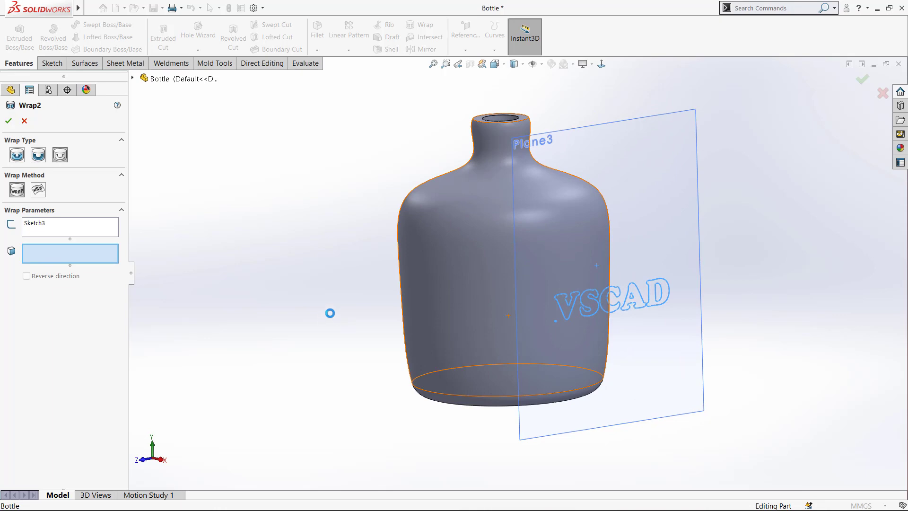
click(410, 322)
middle_drag(578, 332, 519, 307)
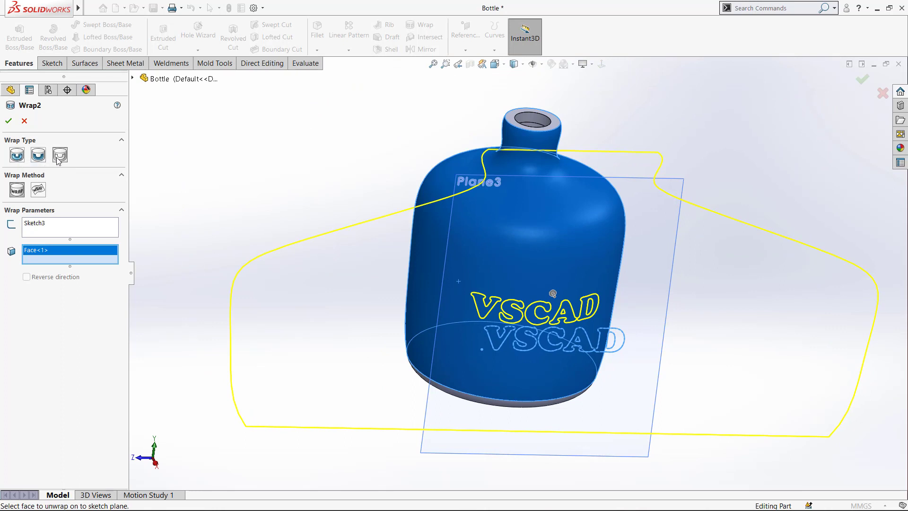
click(18, 156)
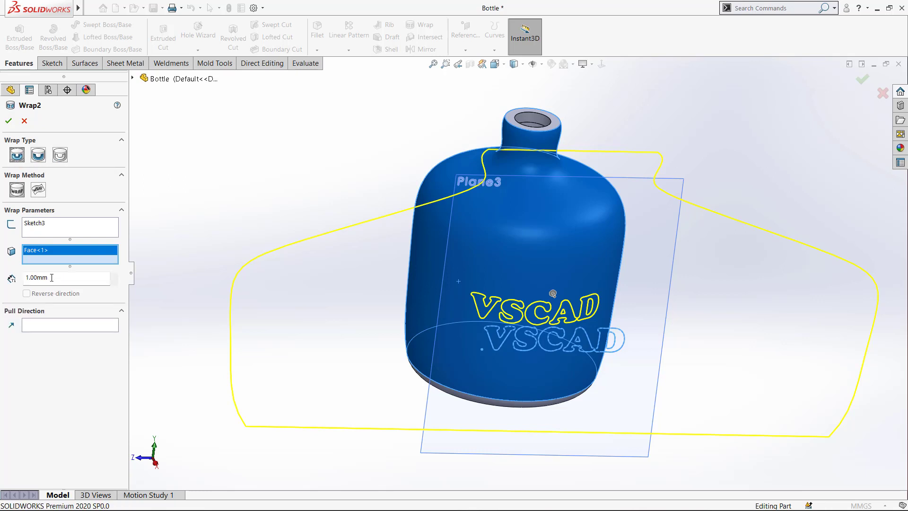
click(8, 121)
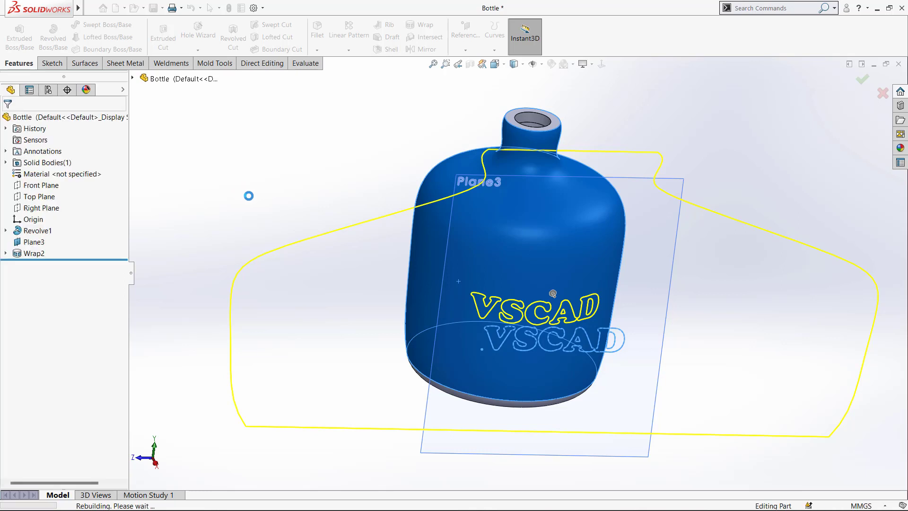
- Examine the embossed VSCAD letters on the bottle up close and from several angles
scroll(526, 305, down, 3)
middle_drag(526, 304, 609, 334)
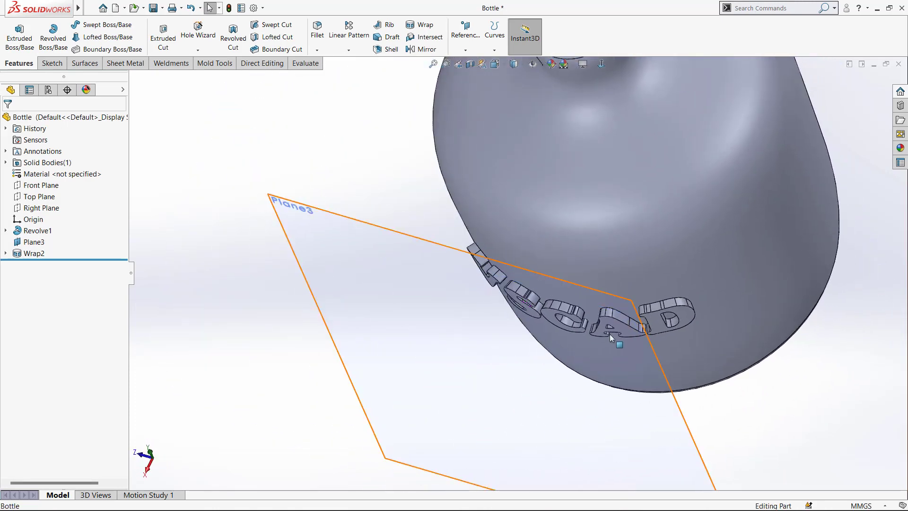
scroll(610, 334, down, 5)
middle_drag(492, 267, 544, 303)
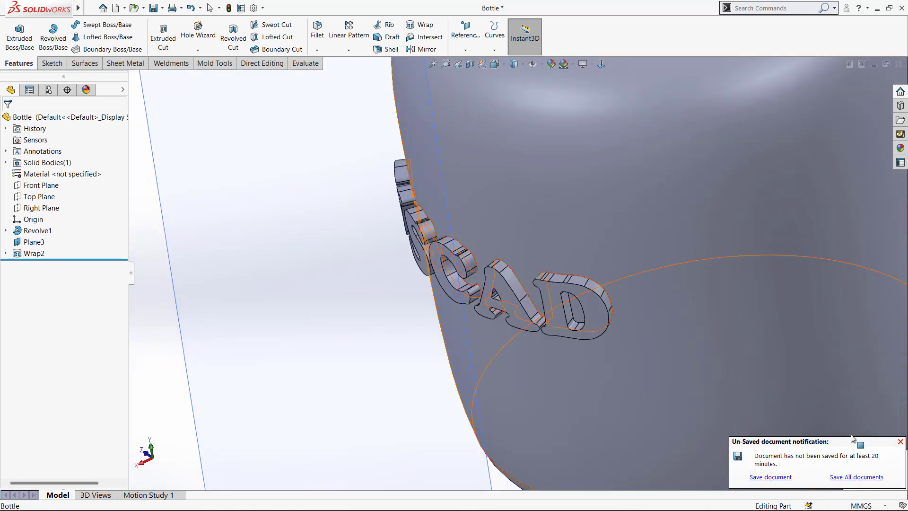
middle_drag(480, 307, 535, 340)
scroll(516, 279, up, 3)
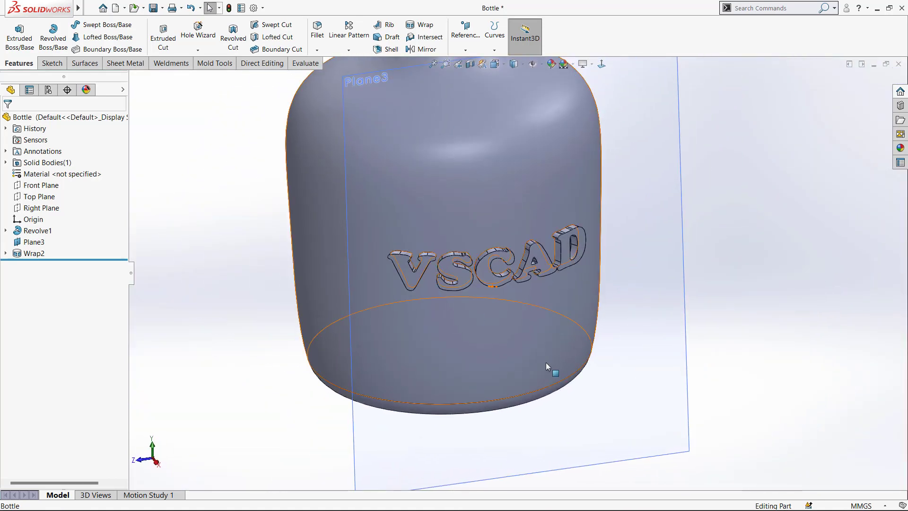
- Hide the offset reference plane in front of the bottle
scroll(554, 294, up, 4)
click(591, 197)
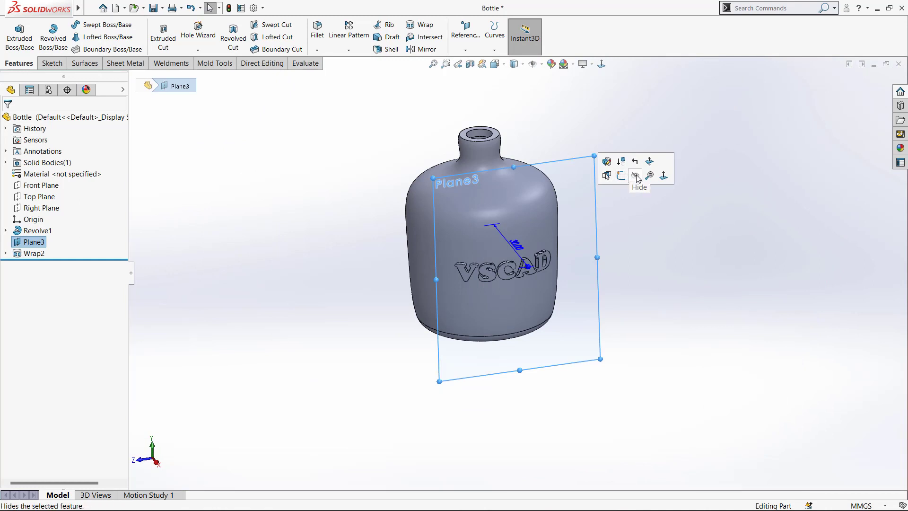
click(636, 174)
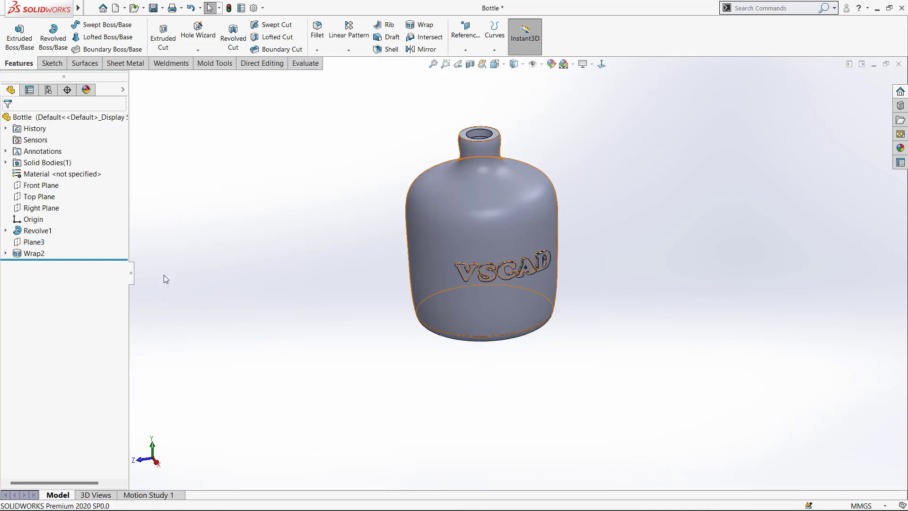
- Edit the bottle's VSCAD wrap feature, change its wrap type to Deboss and accept it
click(33, 253)
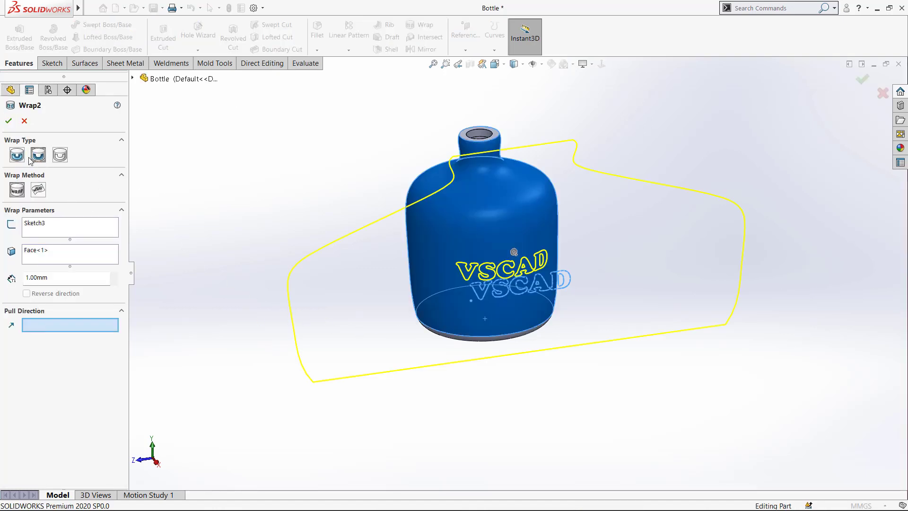
click(8, 122)
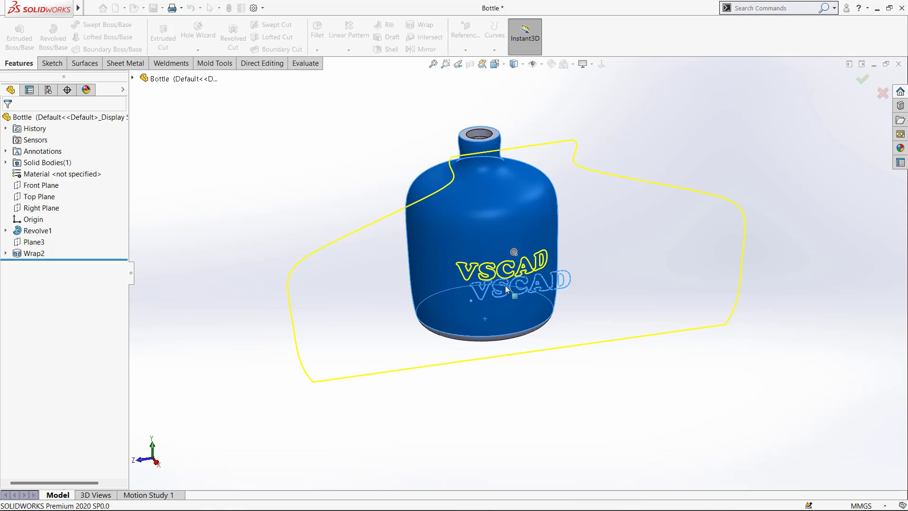
- Examine the debossed VSCAD letters on the bottle's curved body up close and from different angles
scroll(515, 282, down, 5)
middle_drag(518, 284, 567, 263)
scroll(573, 260, down, 3)
middle_drag(496, 276, 539, 264)
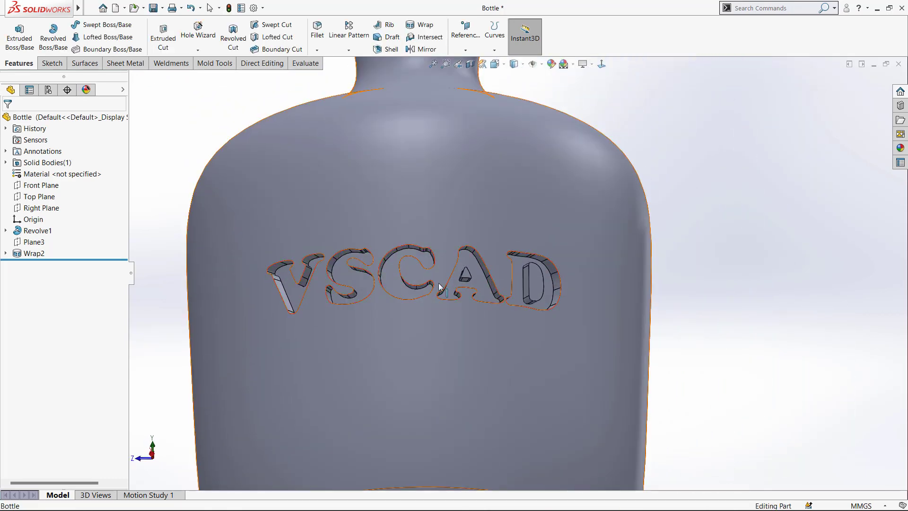
scroll(315, 278, down, 4)
middle_drag(315, 278, 333, 337)
scroll(497, 315, up, 6)
scroll(473, 305, down, 3)
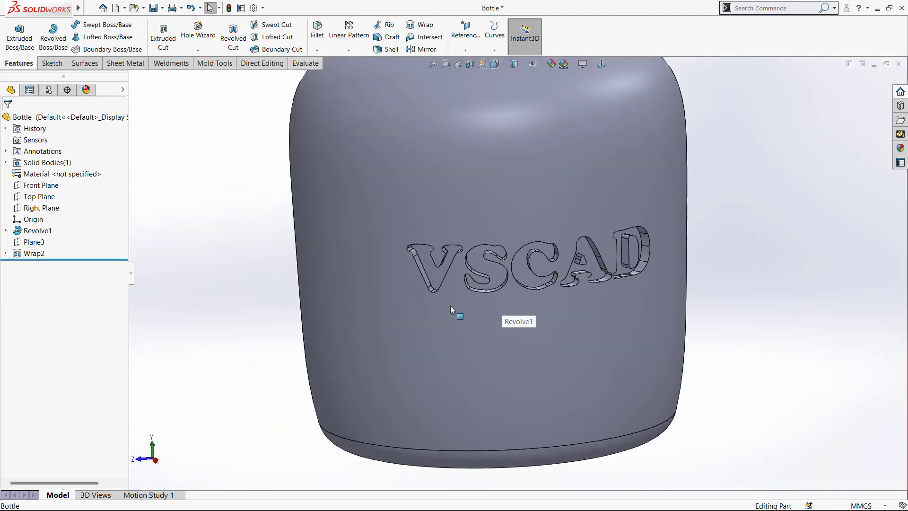
- Edit the bottle's VSCAD wrap feature, change its wrap type to Scribe and accept it
click(40, 255)
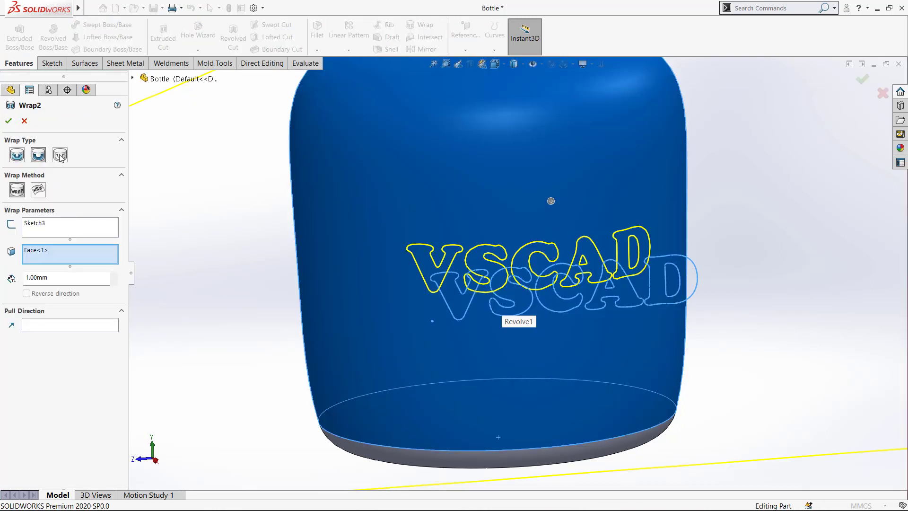
middle_drag(555, 370, 566, 393)
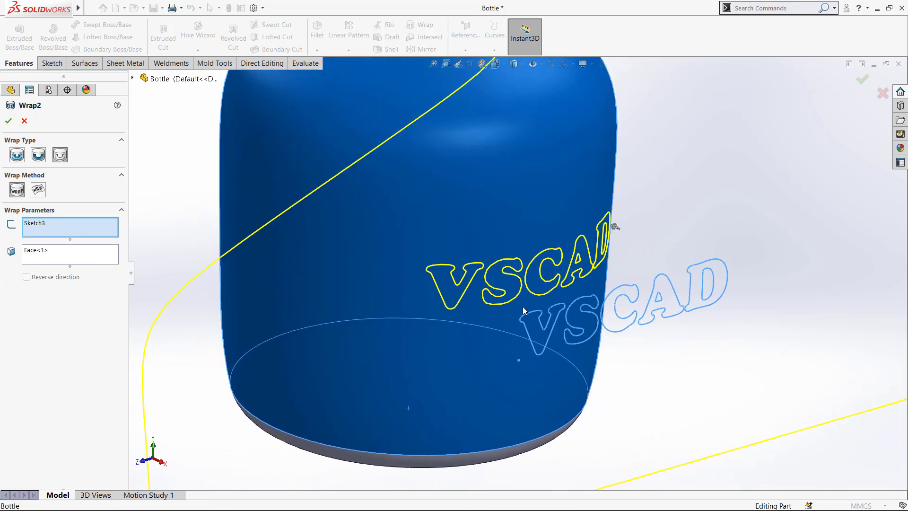
middle_drag(524, 307, 482, 325)
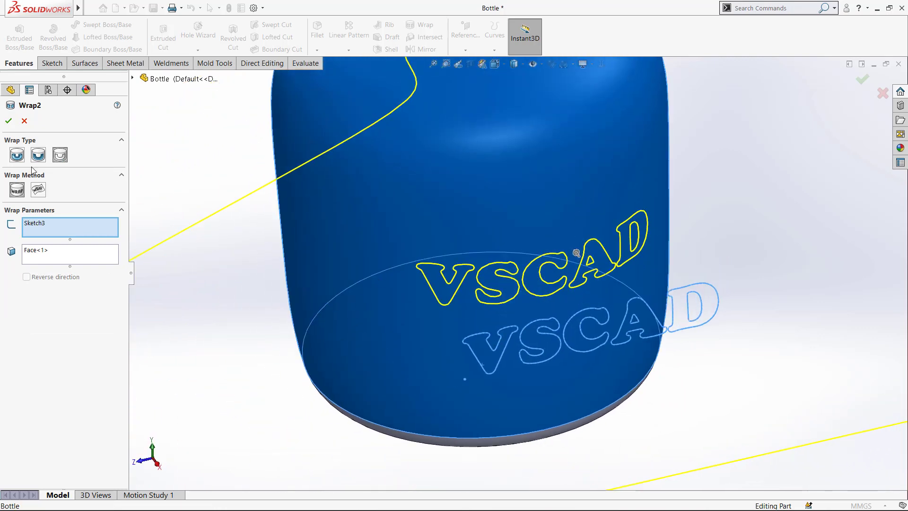
click(9, 120)
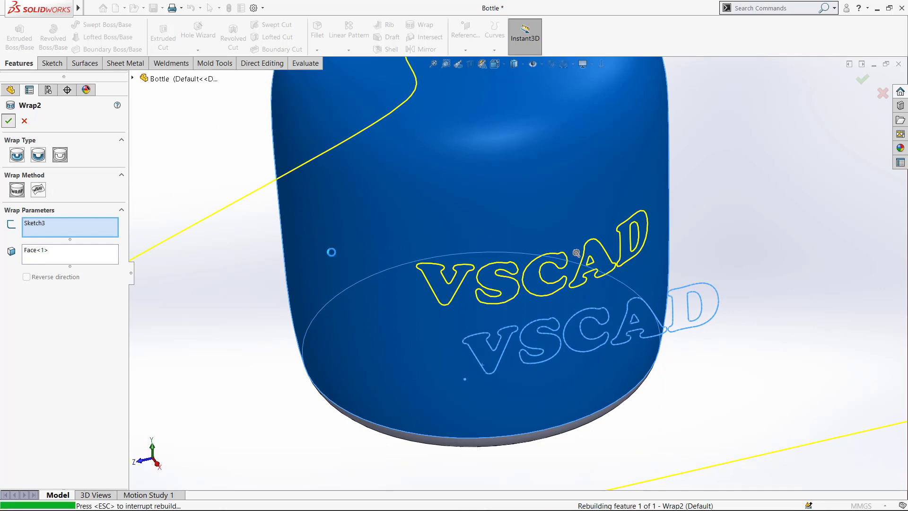
- Examine the scribed VSCAD letters on the bottle from several angles, selecting the letter V's face to check it
scroll(567, 288, down, 3)
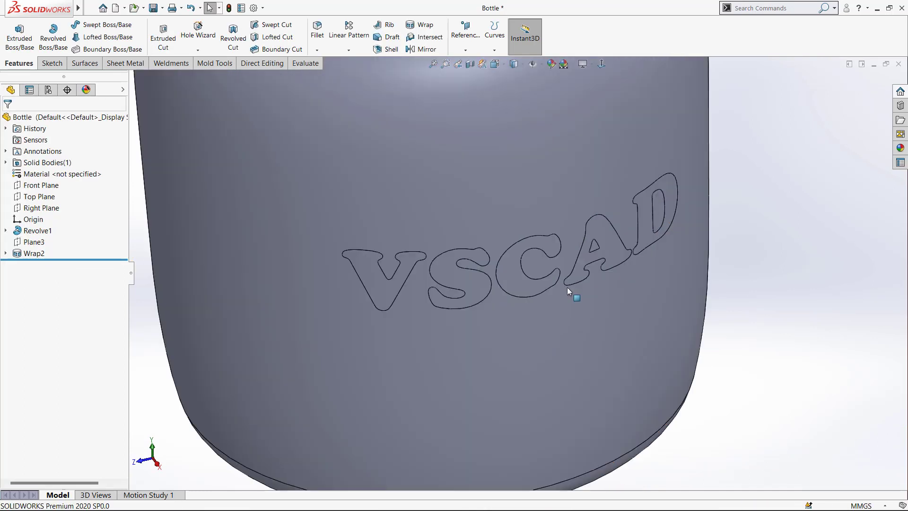
mouse_move(566, 287)
middle_down()
mouse_move(531, 188)
mouse_move(458, 225)
mouse_move(415, 212)
mouse_move(423, 151)
mouse_move(408, 215)
mouse_move(413, 319)
mouse_move(382, 322)
mouse_move(356, 308)
mouse_move(434, 419)
middle_up()
scroll(415, 212, down, 2)
click(409, 214)
scroll(467, 318, up, 7)
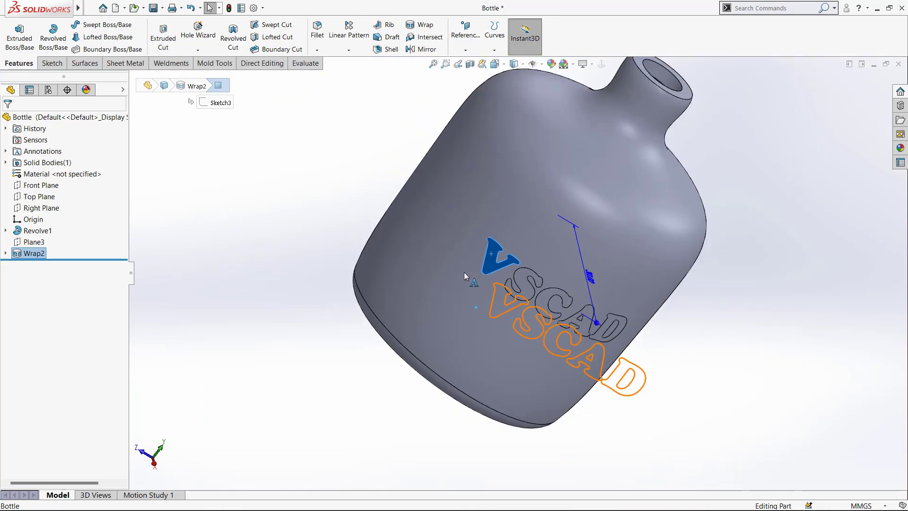
middle_drag(464, 271, 521, 266)
scroll(347, 324, down, 5)
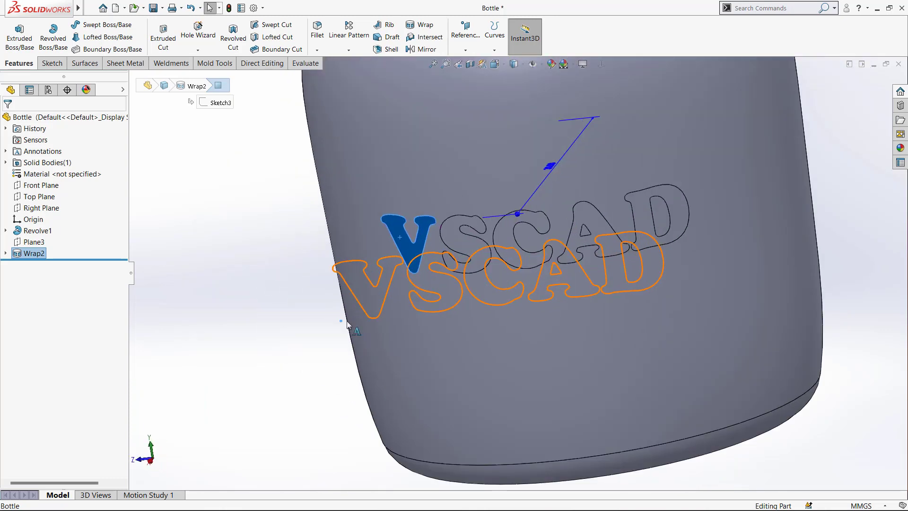
key(Escape)
scroll(505, 356, up, 3)
middle_drag(529, 225, 558, 258)
scroll(510, 245, up, 4)
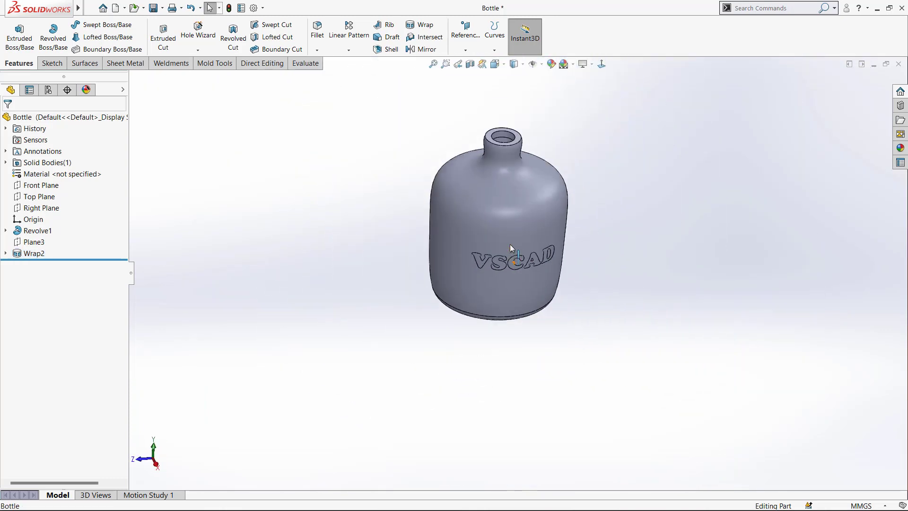
scroll(510, 244, down, 3)
middle_drag(504, 308, 487, 249)
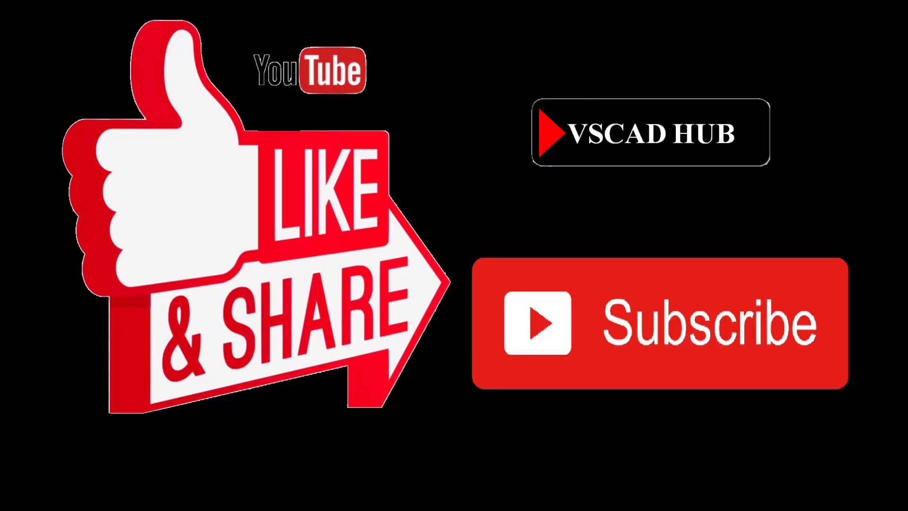